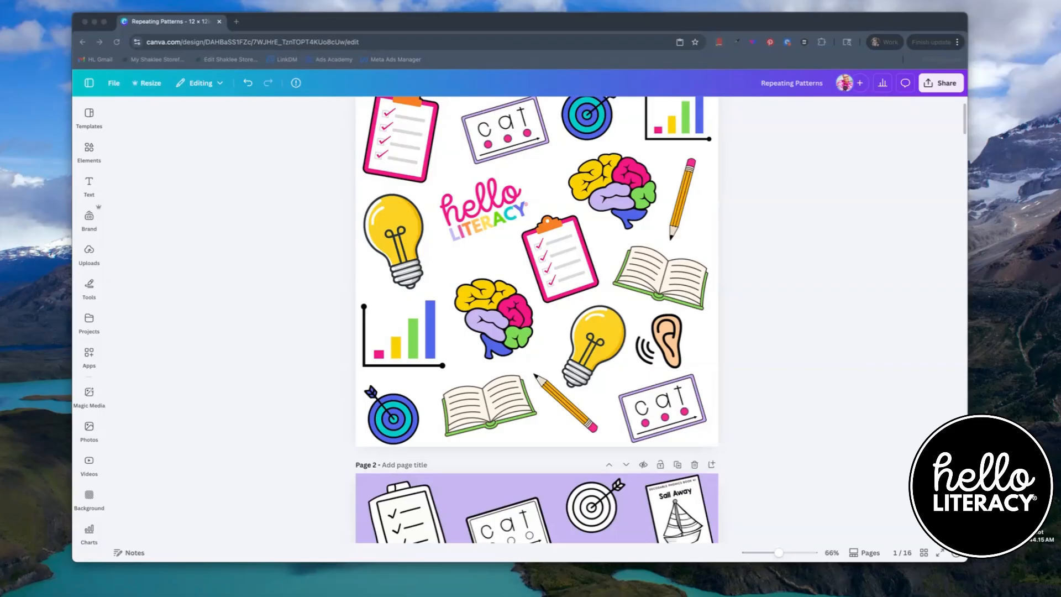
- Select all the clip art on page 1 to inspect each element's bounds, then deselect
scroll(414, 274, "up", 2)
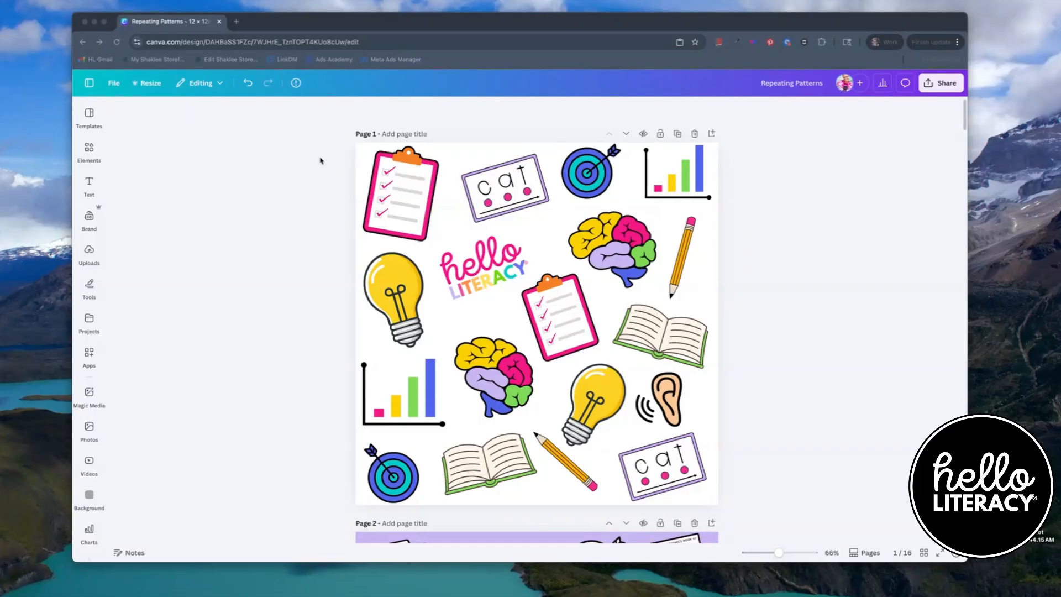
left_click(341, 147)
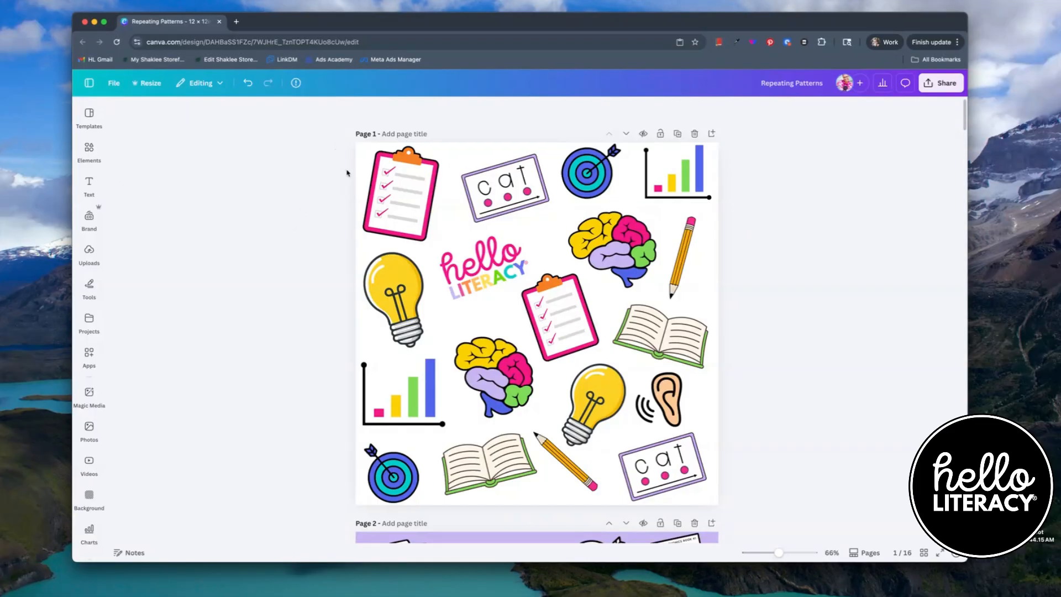
left_click_drag(326, 142, 762, 520)
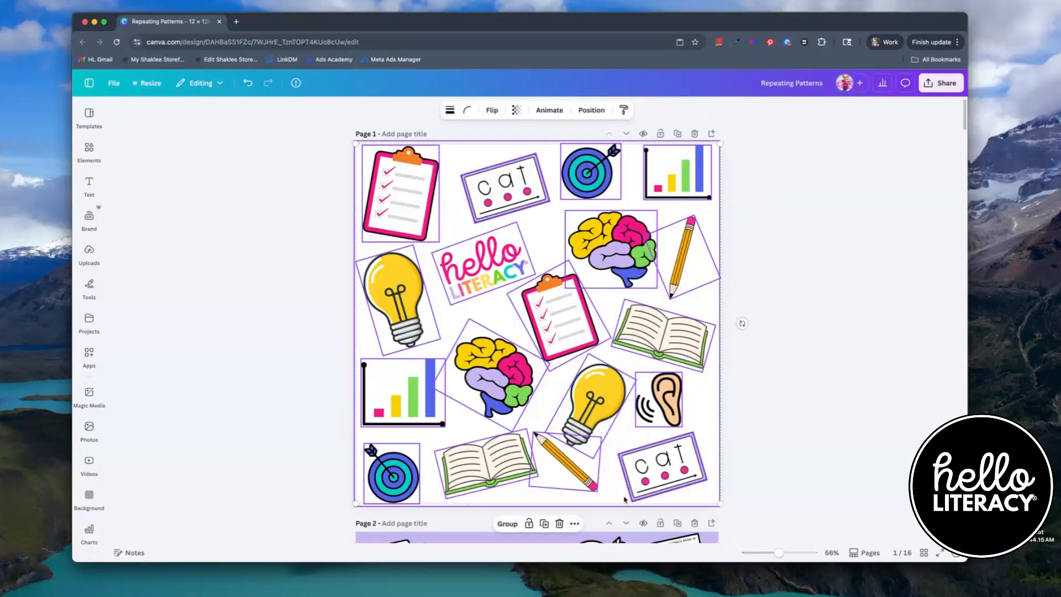
left_click(264, 365)
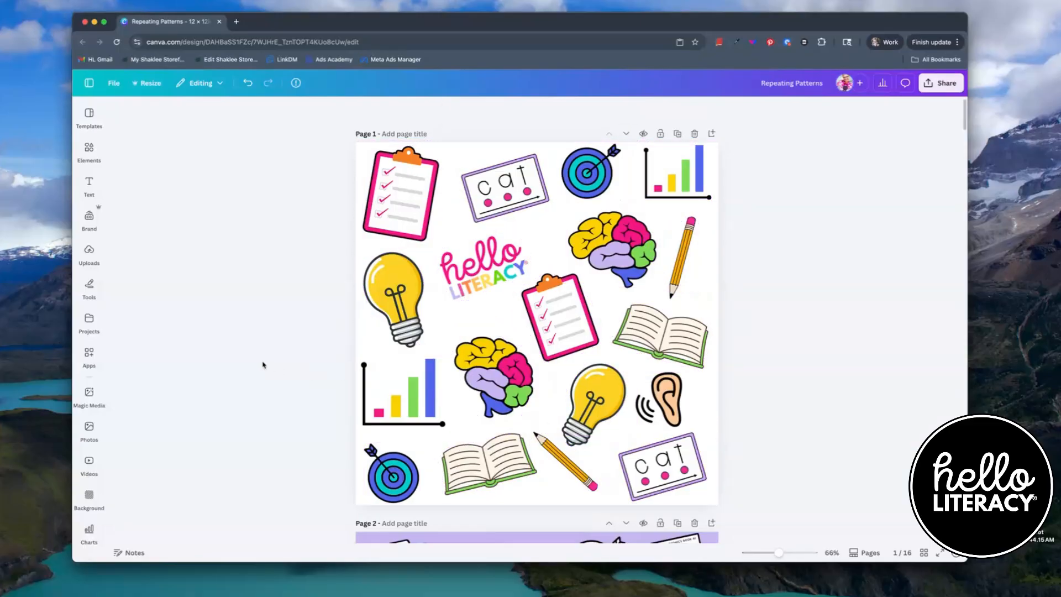
- Nudge the upper-left light bulb slightly up and left, then three steps back to the right
left_click(387, 309)
left_click_drag(386, 308, 381, 301)
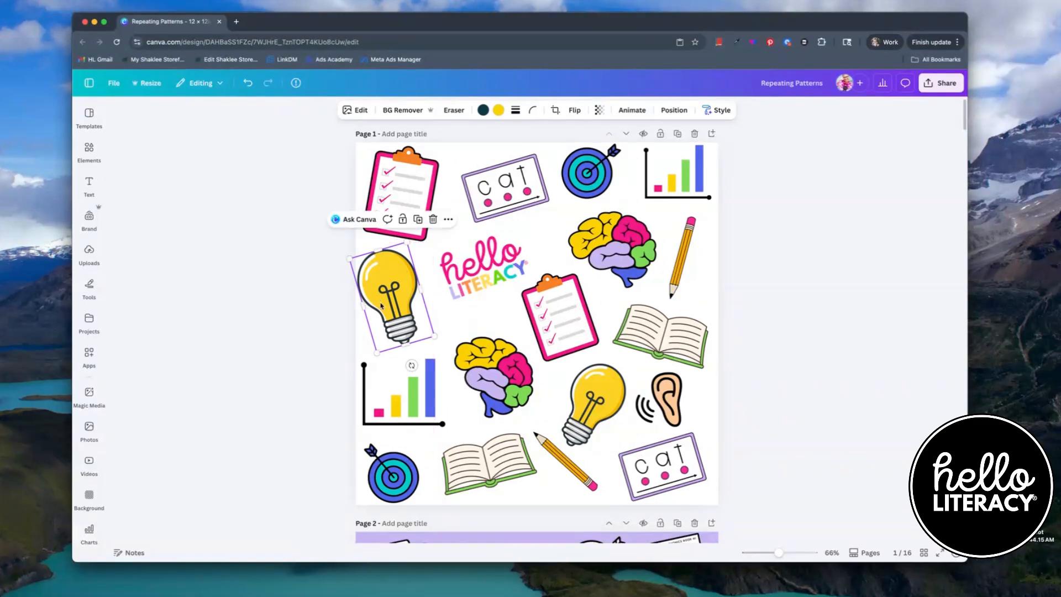
left_click(303, 317)
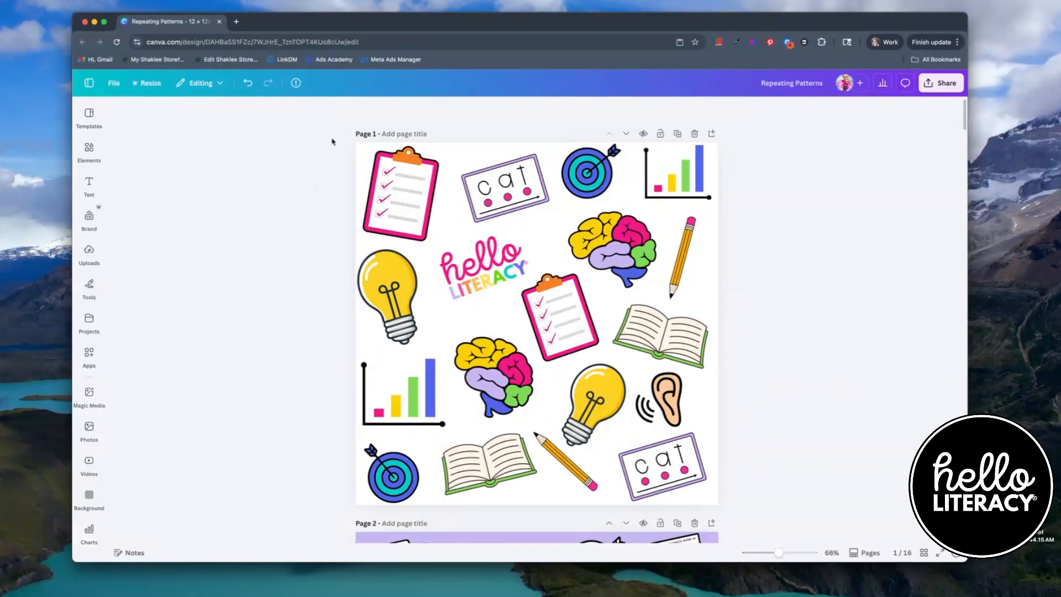
left_click_drag(332, 138, 760, 521)
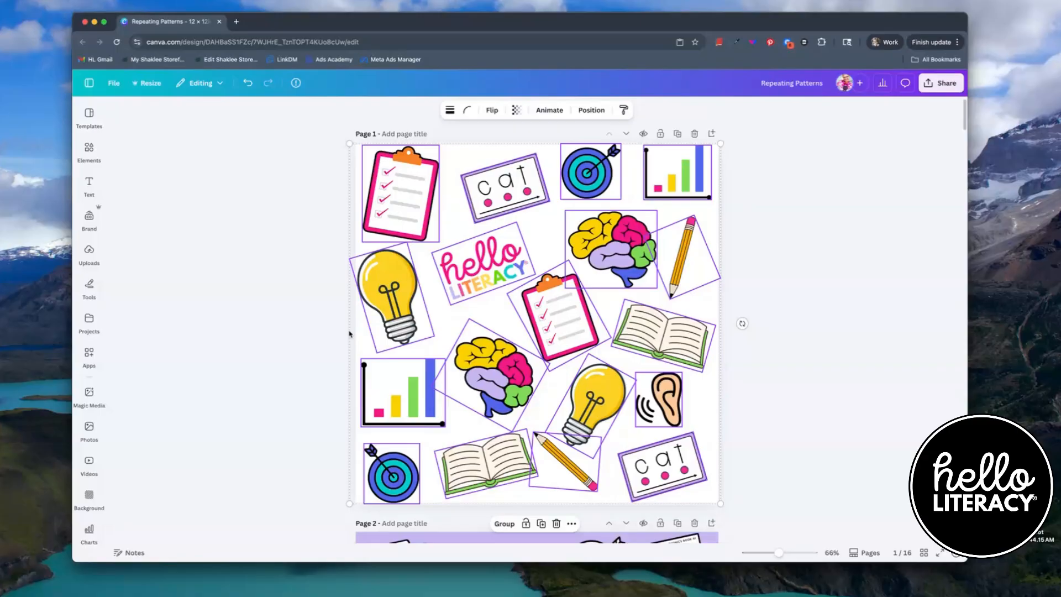
left_click(383, 303)
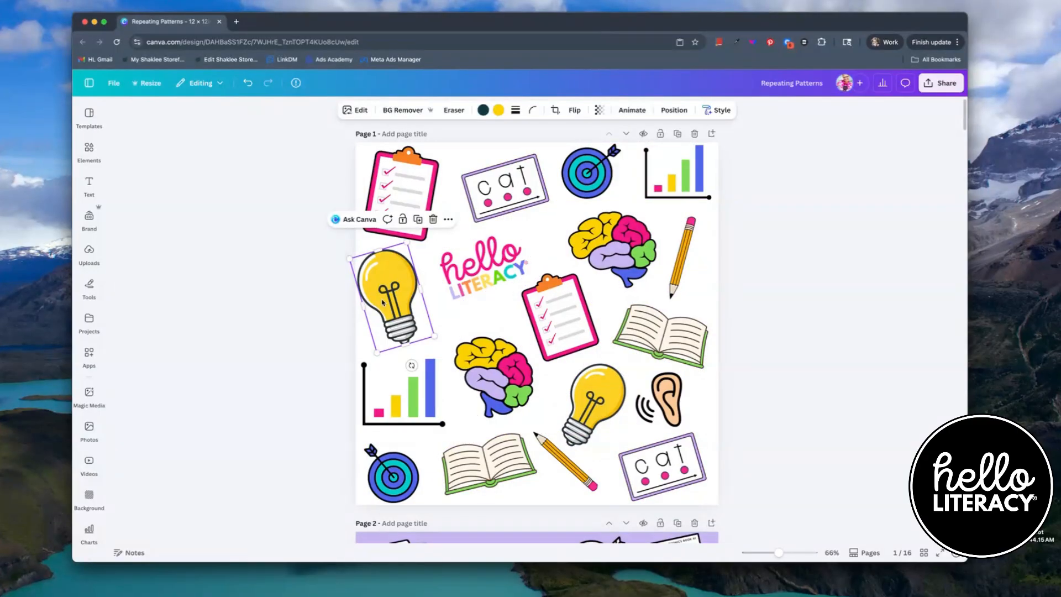
key("Right")
key("Right")
key("Right")
key("Right")
key("Right")
key("Right")
key("Right")
key("Right")
key("Right")
key("Right")
key("Right")
key("Right")
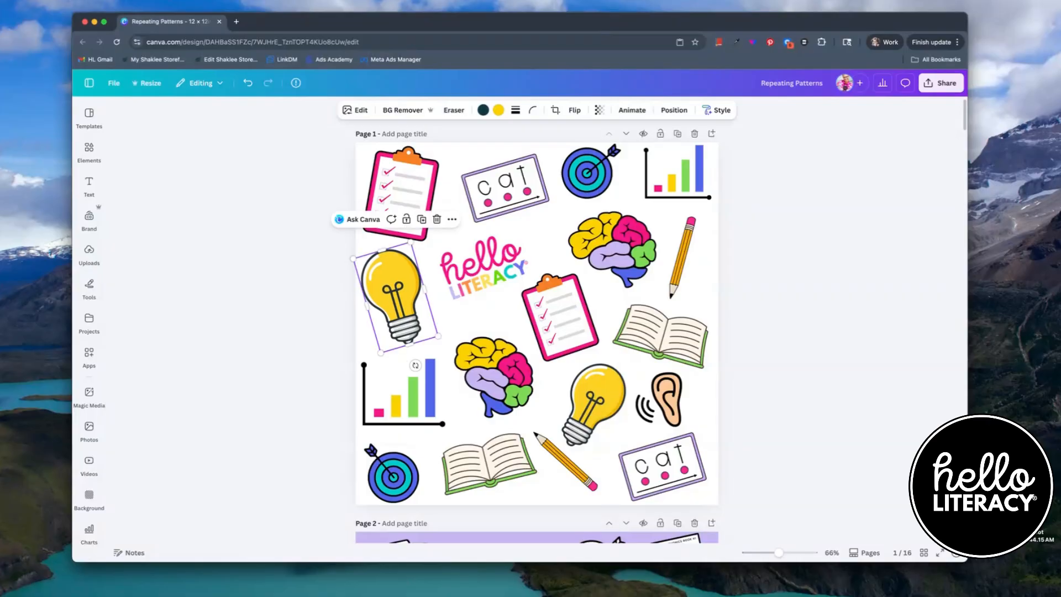
- Select all elements on page 1 again to review the layout, then deselect and move to page 2
left_click_drag(350, 143, 730, 512)
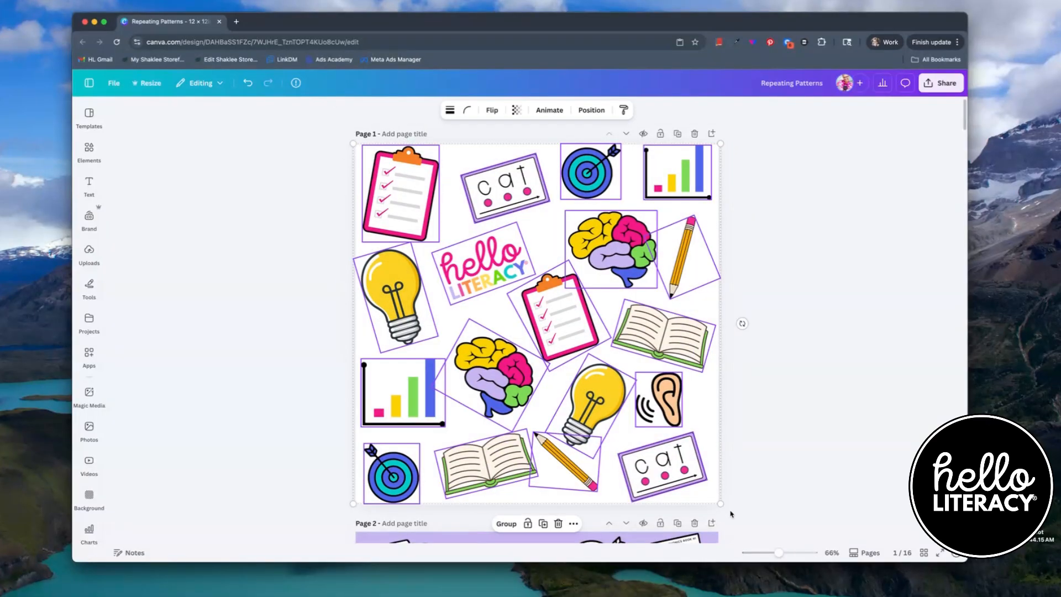
left_click(246, 243)
scroll(622, 344, "down", 6)
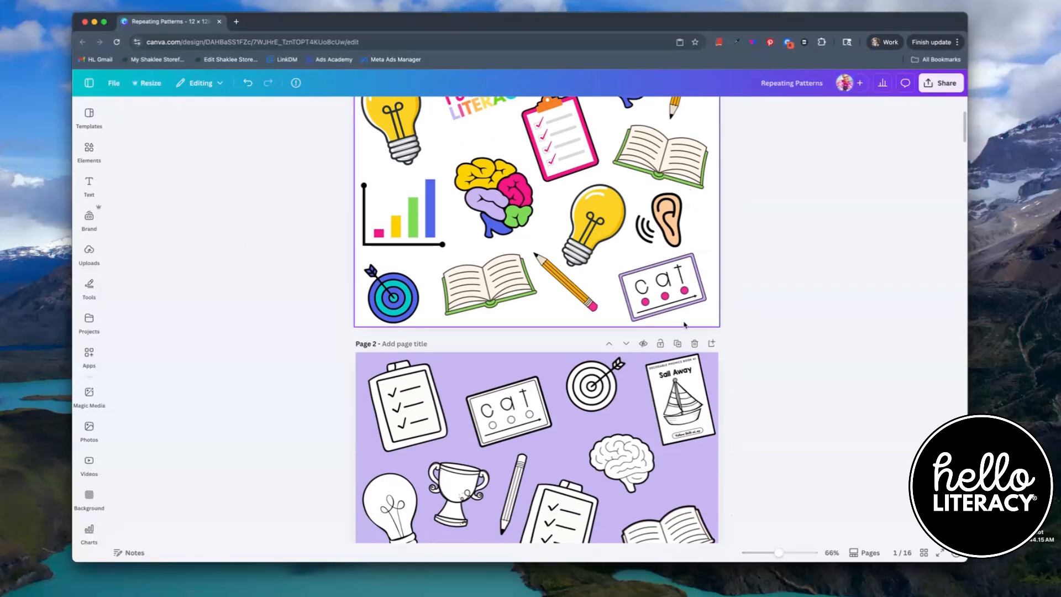
scroll(472, 281, "down", 1)
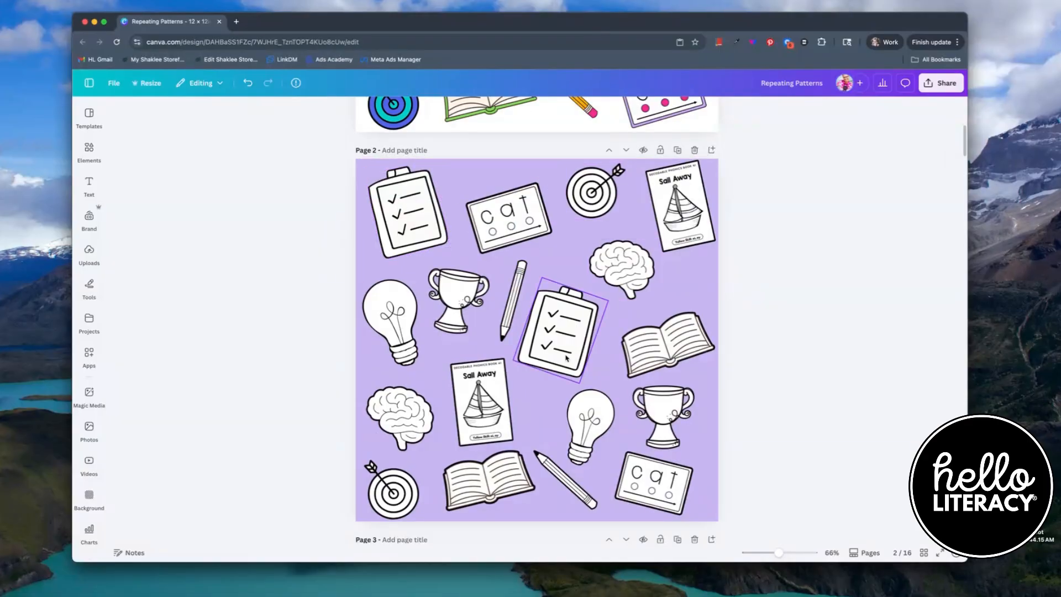
- Select the purple page 2 and duplicate it as a new page 3
left_click(457, 187)
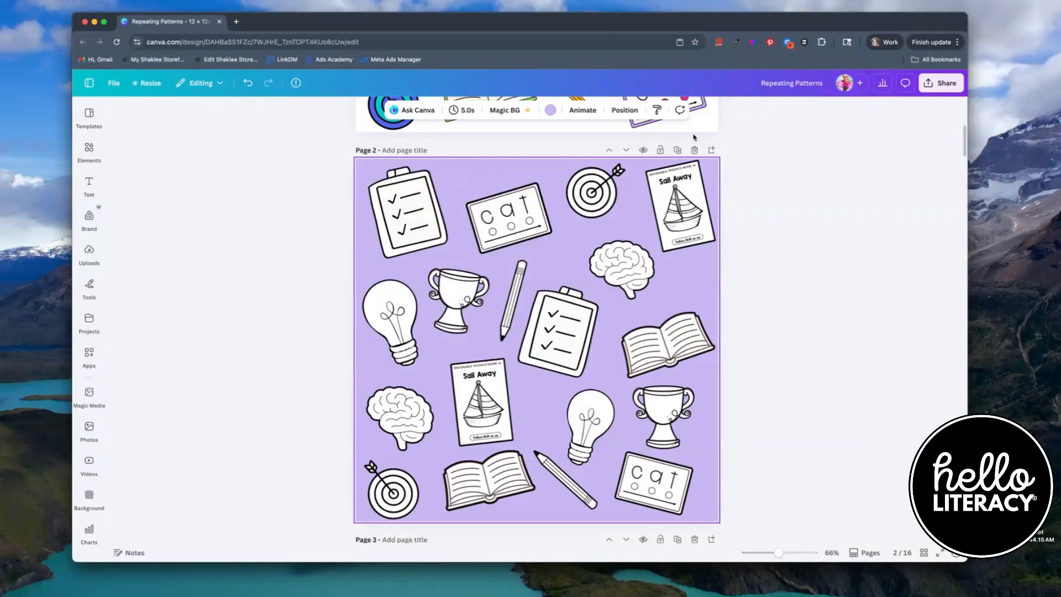
left_click(678, 150)
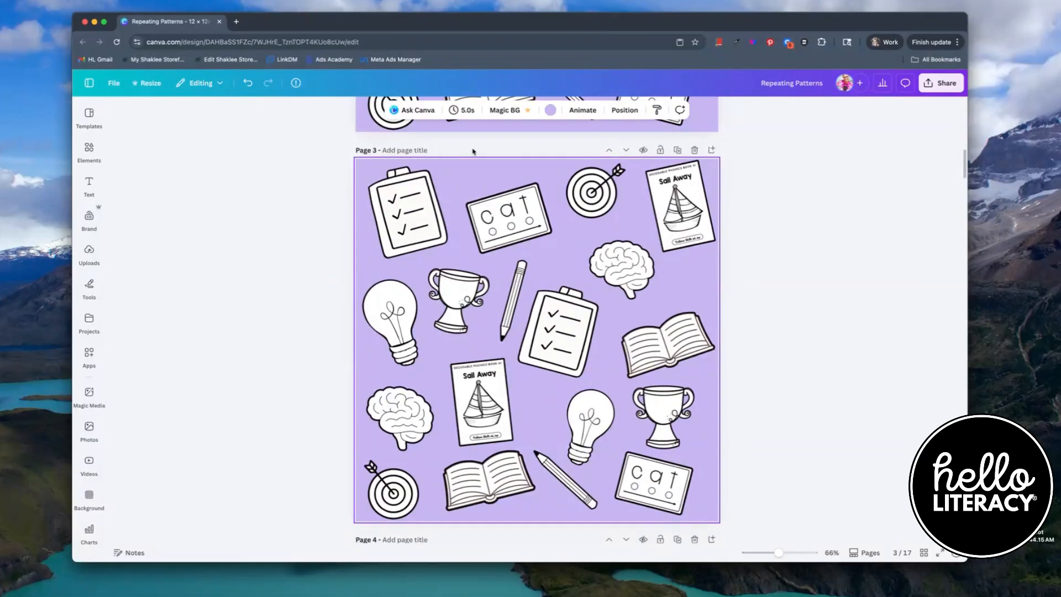
- Change page 3's background colour, trying pink, green and blue before settling on Vivid cyan
left_click(550, 113)
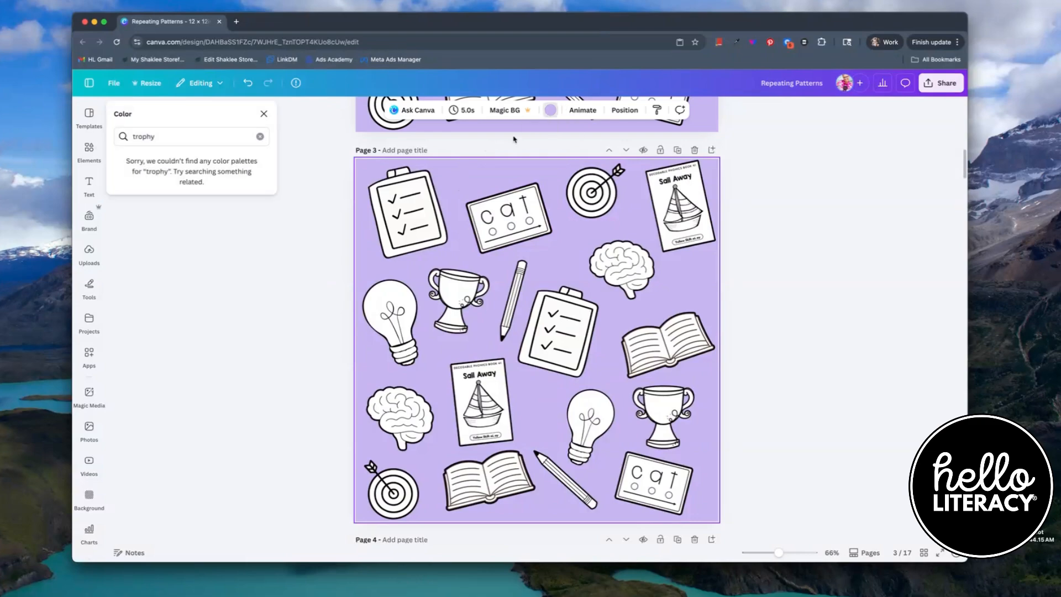
left_click(550, 115)
left_click(551, 115)
left_click(261, 136)
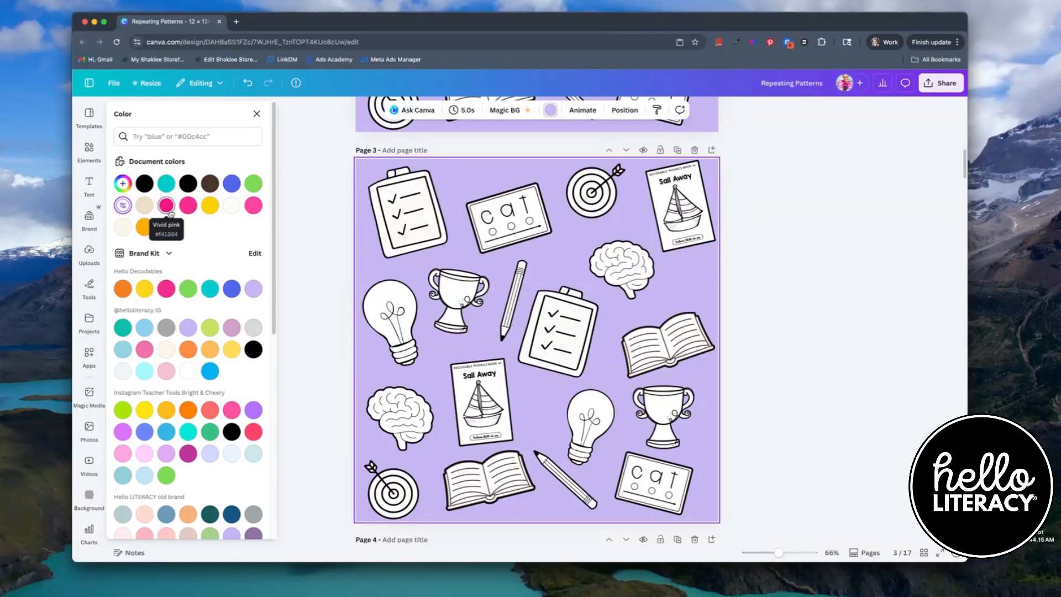
left_click(187, 205)
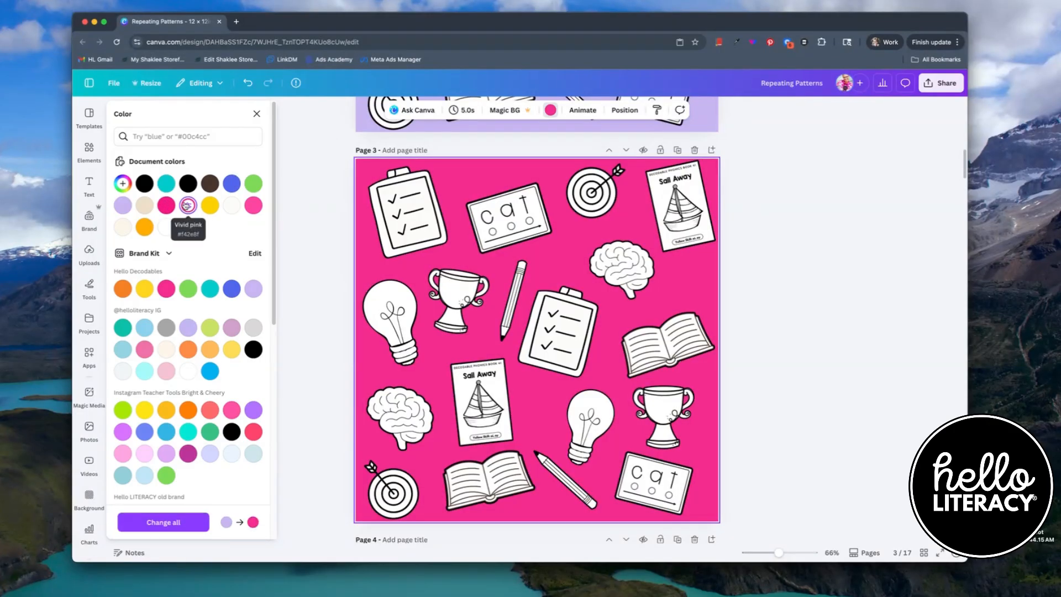
left_click(253, 183)
left_click(230, 185)
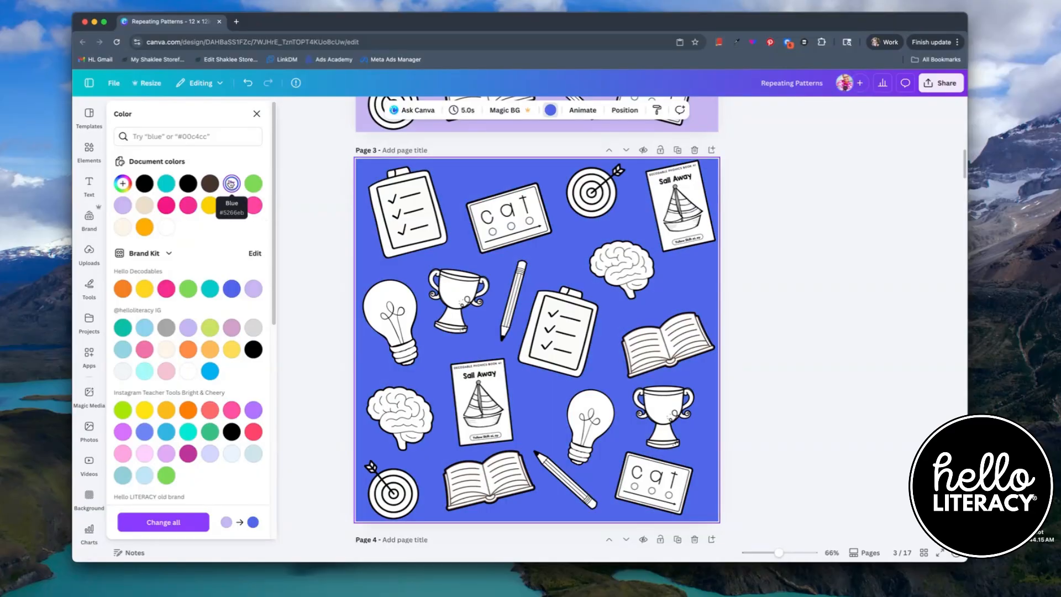
left_click(168, 184)
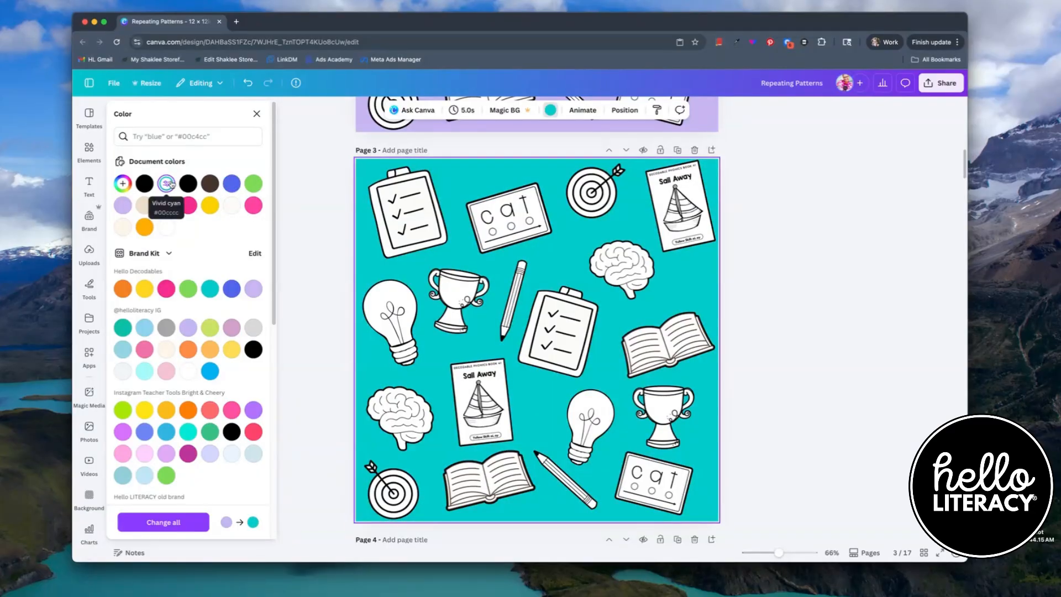
left_click(820, 263)
- Select all the outline clip art on page 2 and group it into one object
scroll(820, 263, "up", 7)
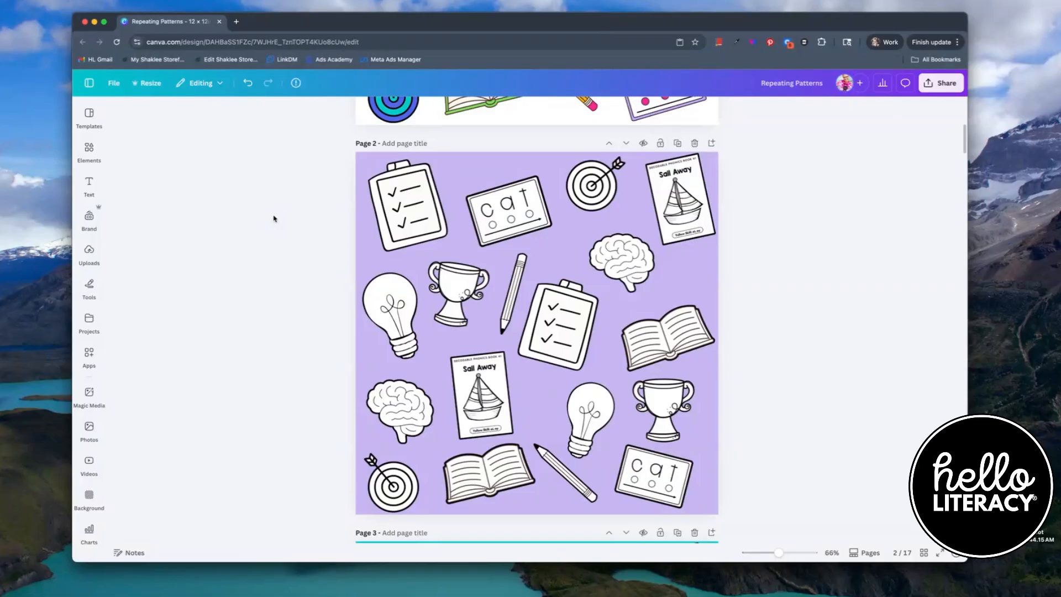
left_click_drag(343, 150, 748, 523)
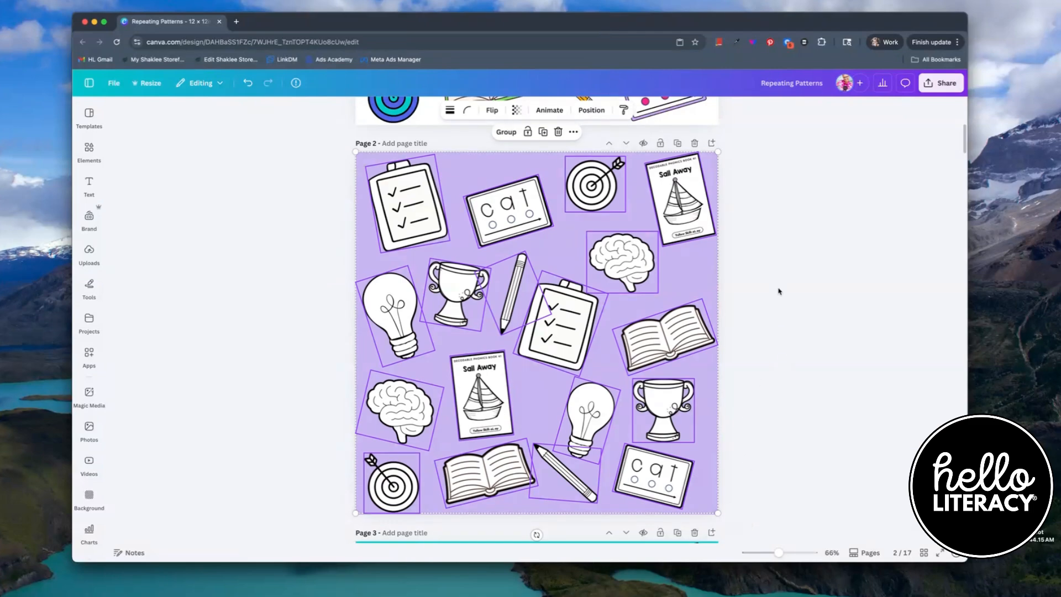
right_click(408, 207)
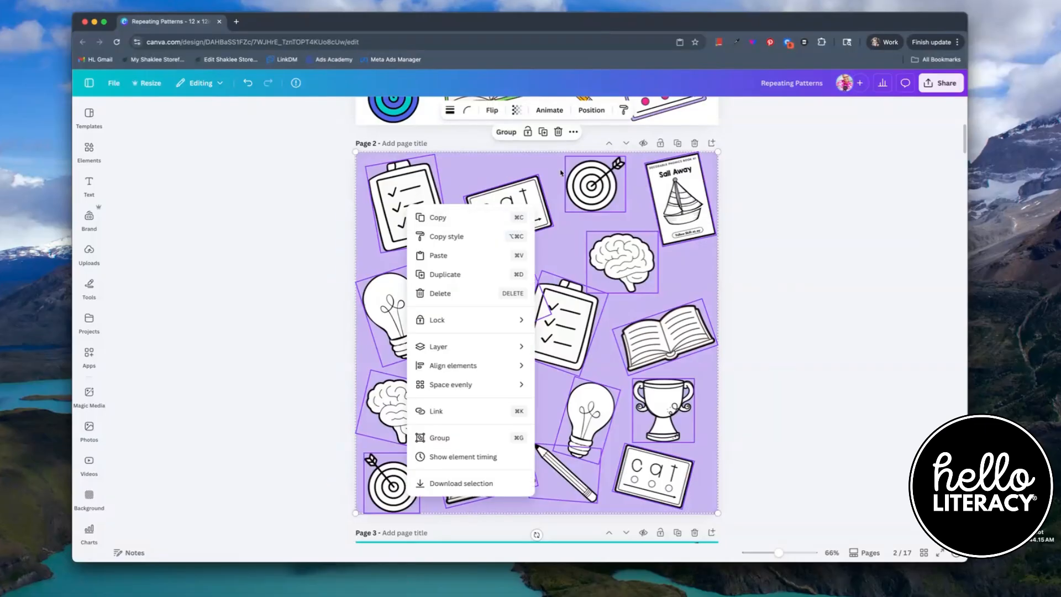
left_click(511, 136)
left_click(508, 132)
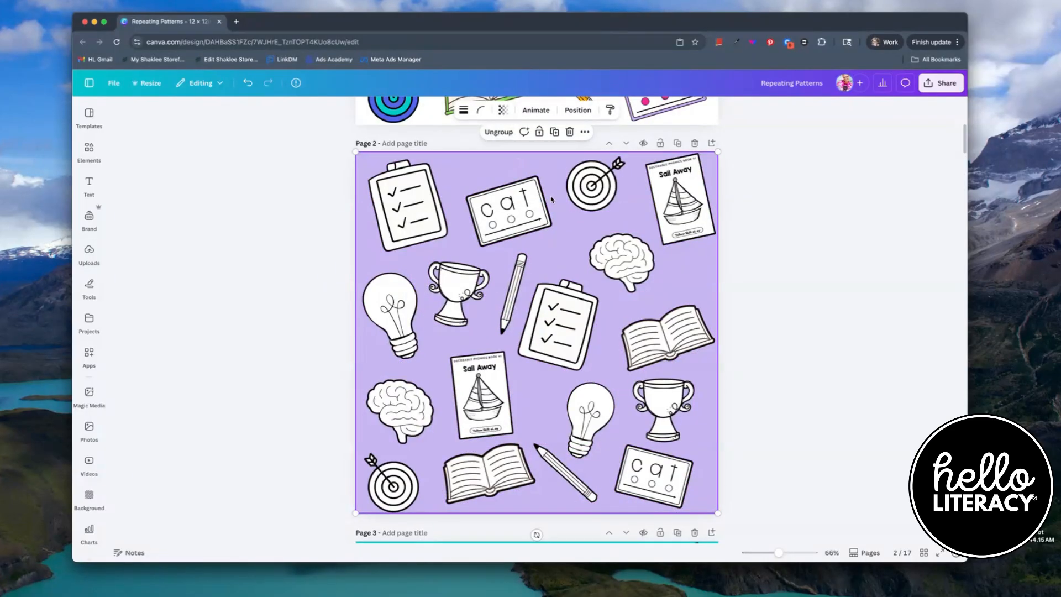
- Add a new blank page after page 2
left_click(712, 144)
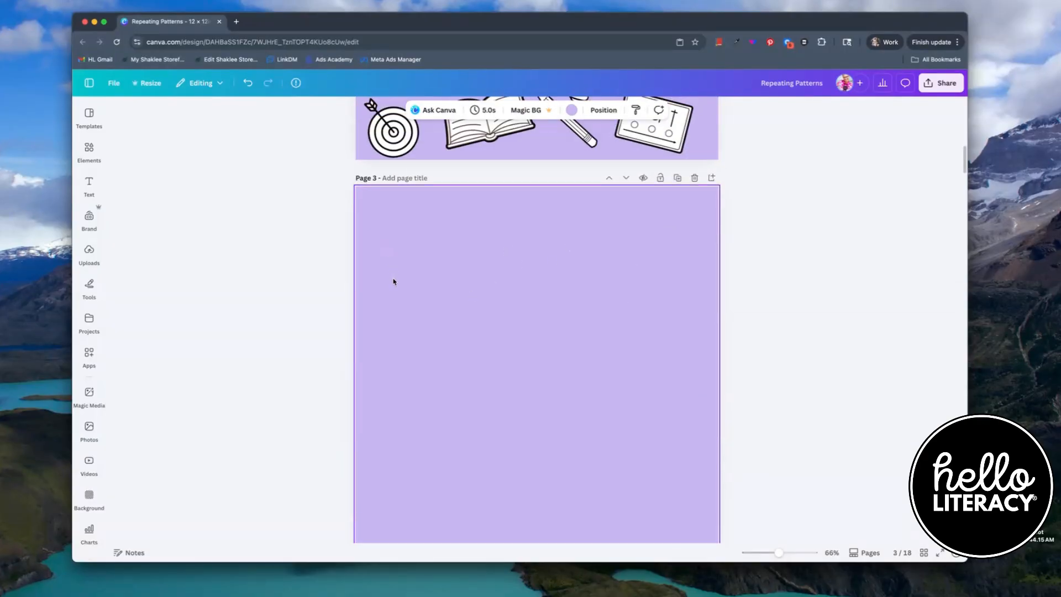
scroll(394, 282, "up", 6)
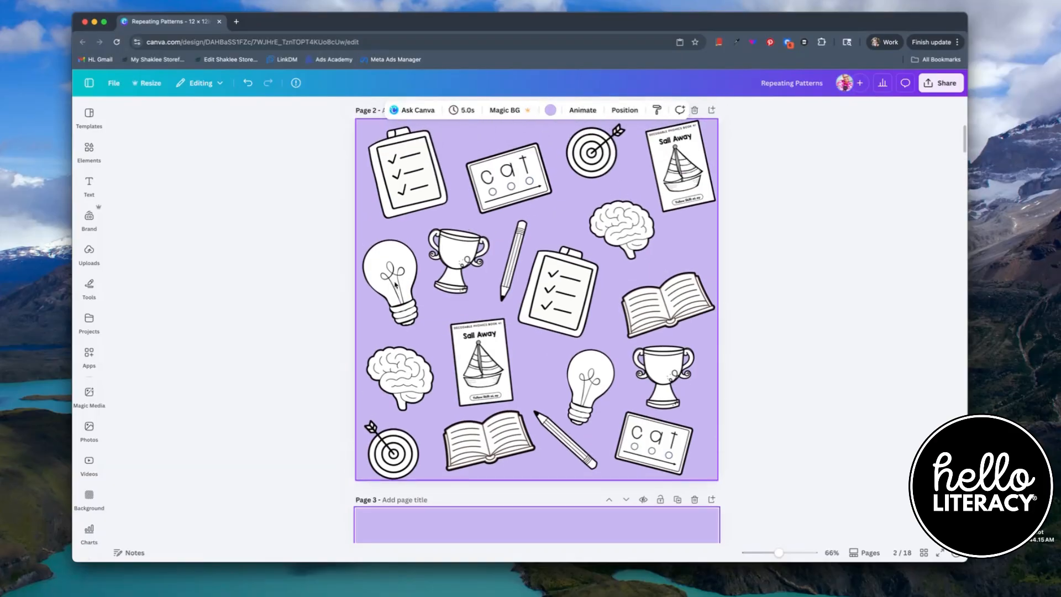
scroll(388, 268, "up", 2)
- Copy the grouped clip art from page 2
left_click(400, 194)
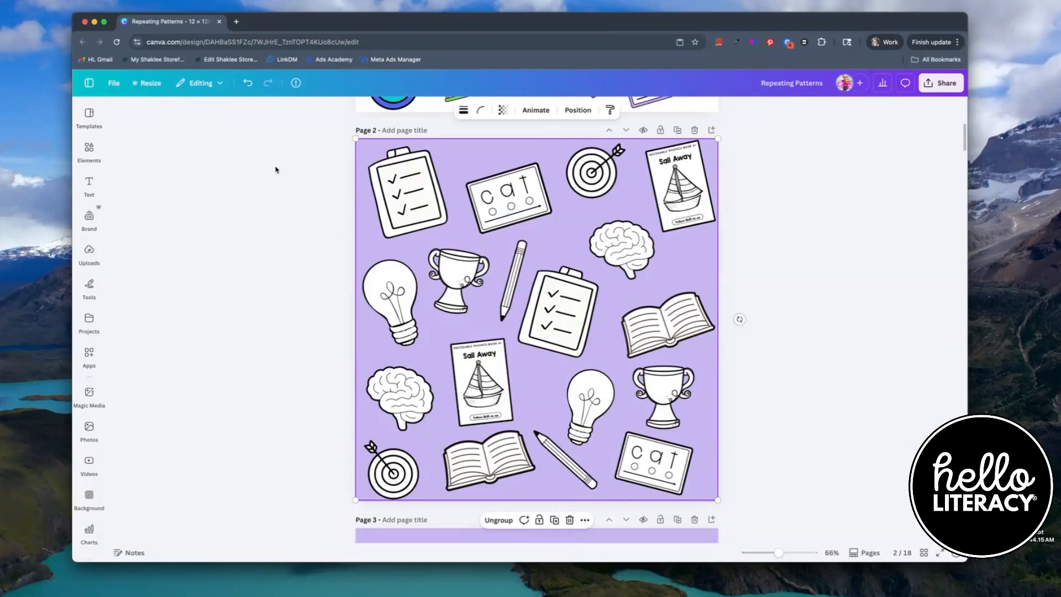
left_click(35, 0)
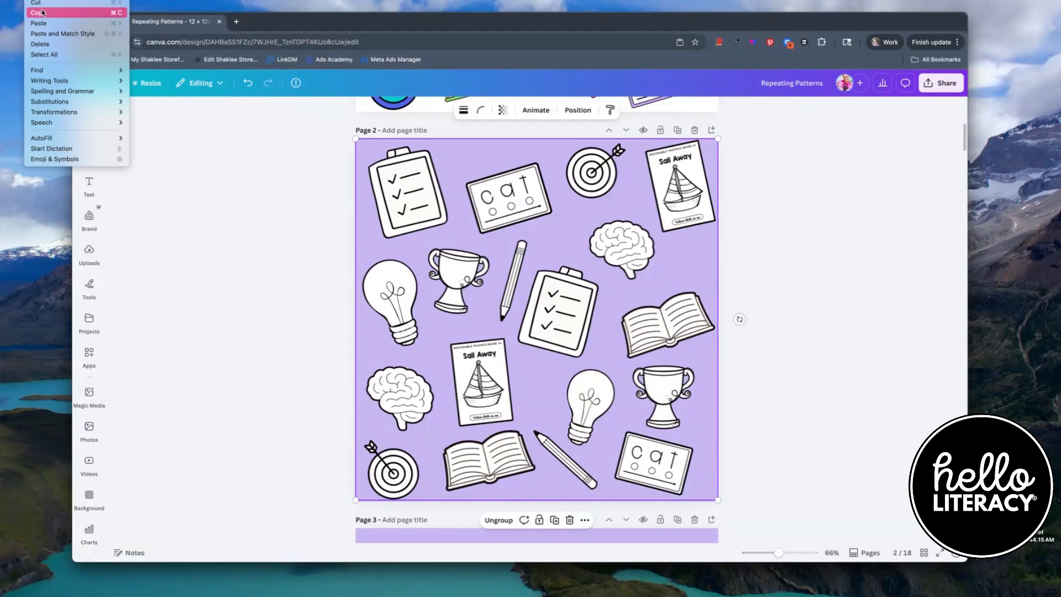
left_click(40, 12)
- Paste the copied group onto the new blank page 3
scroll(310, 251, "down", 6)
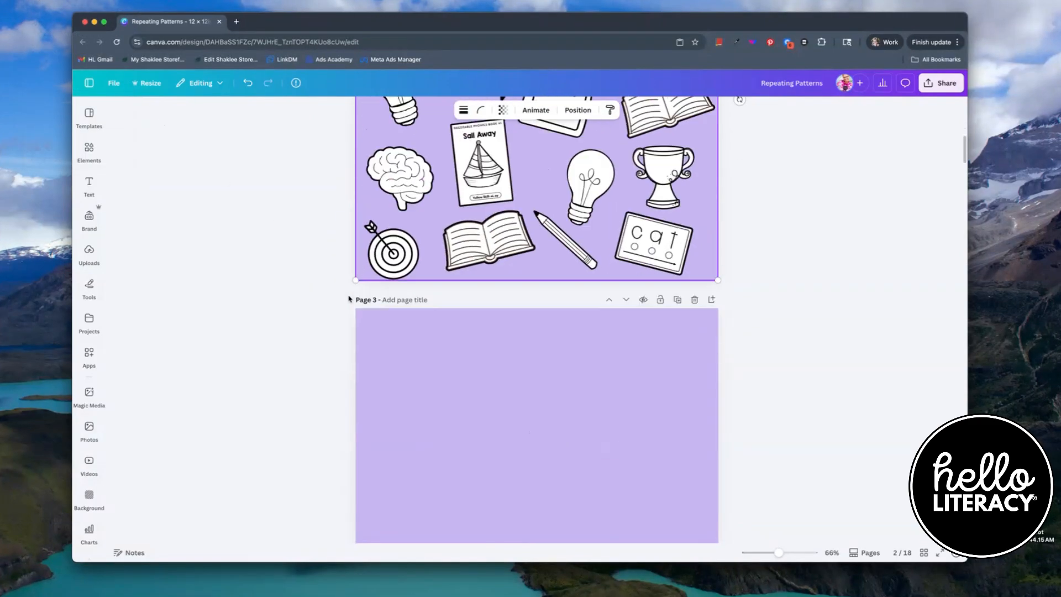
right_click(483, 313)
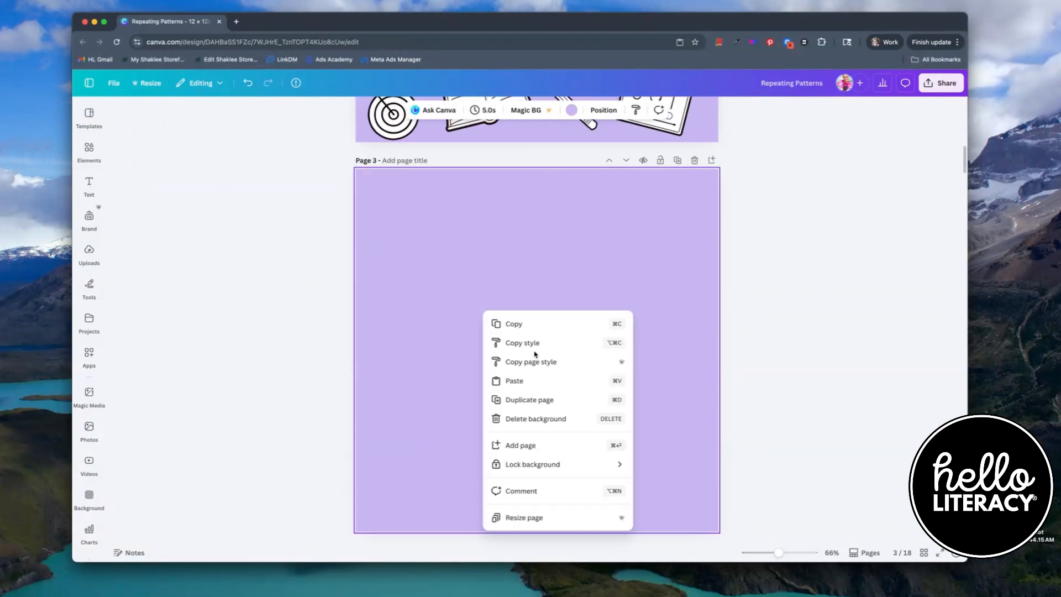
left_click(514, 382)
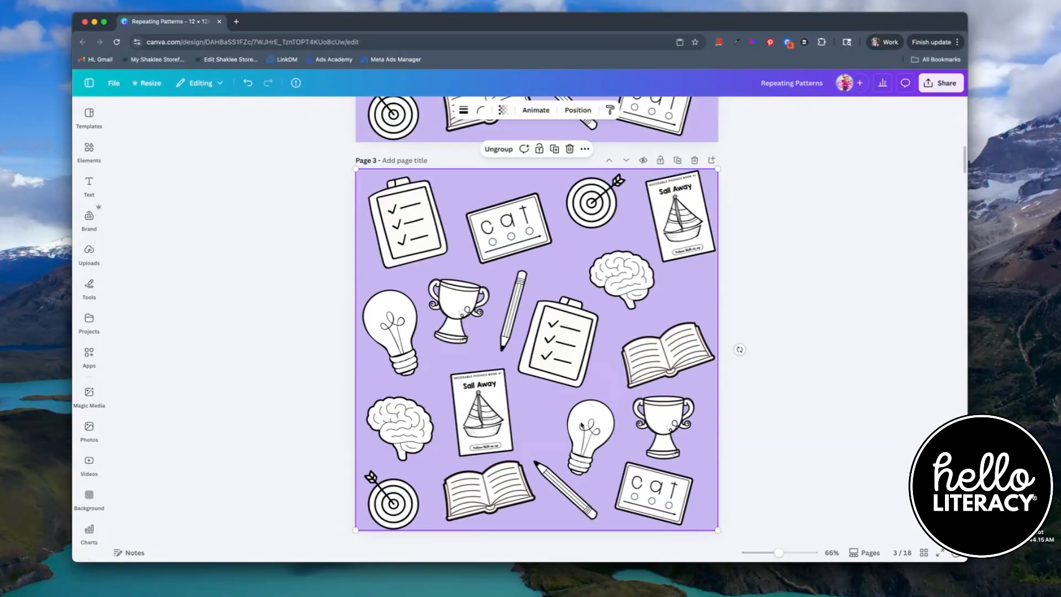
- Move the pasted group up and left so its lower-right corner sits at the page centre
left_click_drag(592, 377, 416, 195)
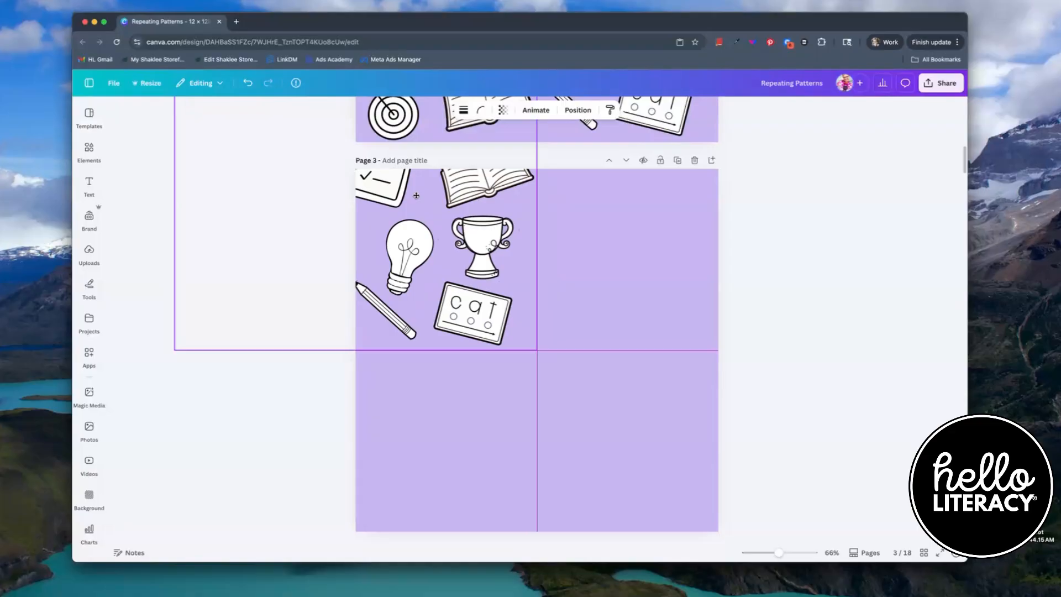
left_click_drag(416, 195, 416, 198)
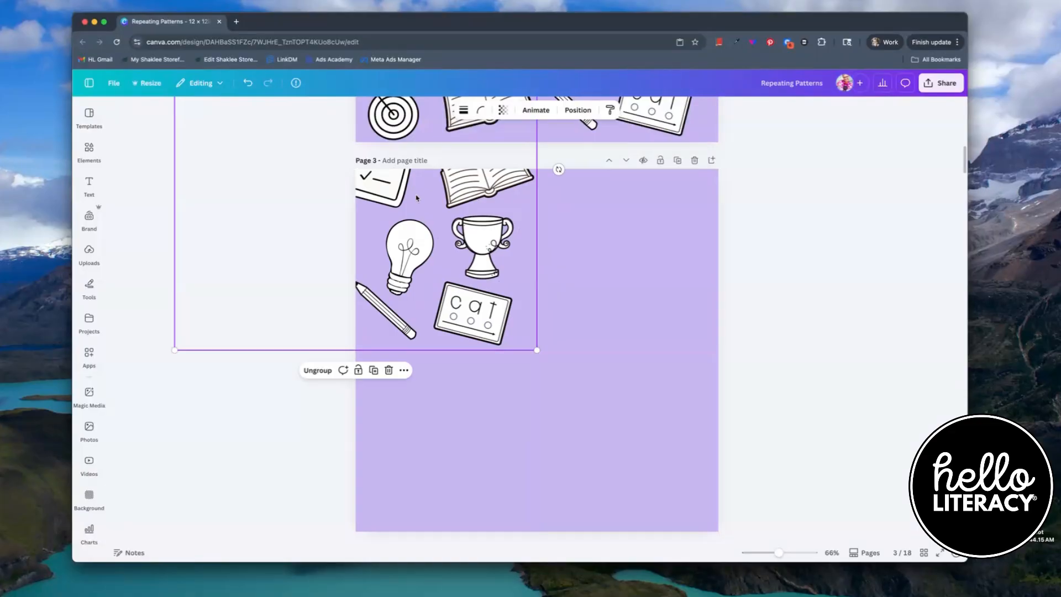
- Duplicate the group and place the copy with its upper-left corner at the page centre
left_click(373, 370)
left_click_drag(431, 228, 764, 575)
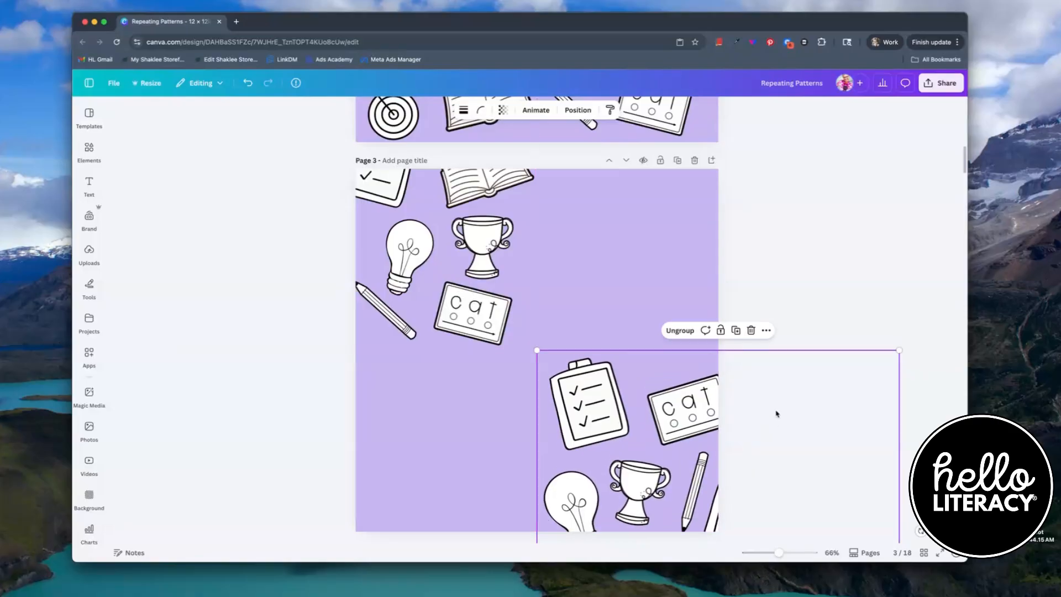
- Duplicate the group again and move the copy into the upper-right quarter, aligned to the page centre
left_click(737, 331)
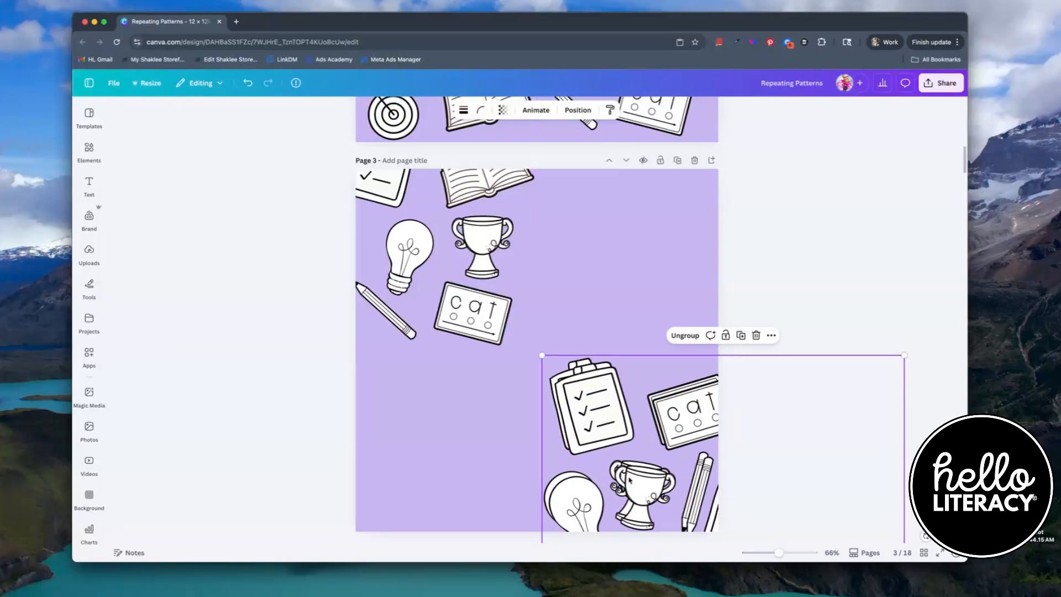
left_click_drag(718, 525, 715, 270)
left_click_drag(620, 103, 613, 126)
left_click_drag(622, 122, 630, 118)
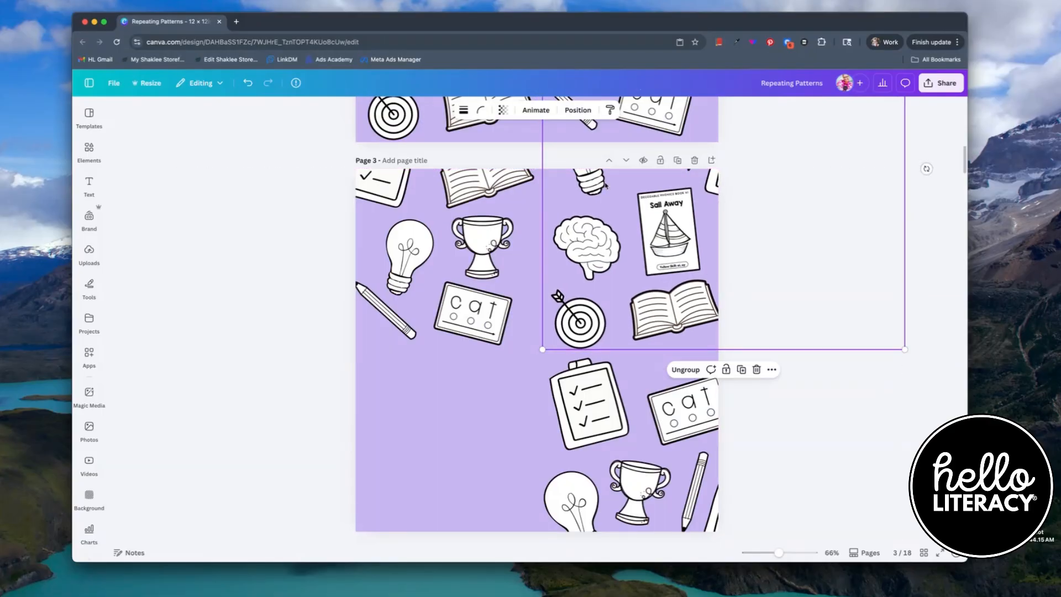
- Duplicate the group and place the copy in the lower-left quarter, its upper-right corner at the page centre
left_click_drag(655, 257, 596, 271)
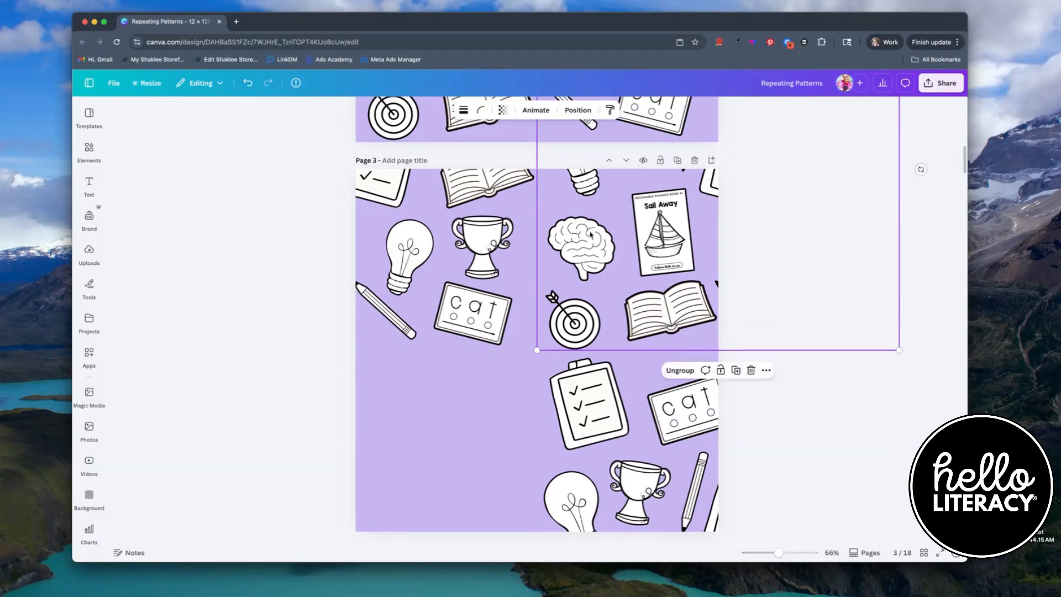
left_click(736, 370)
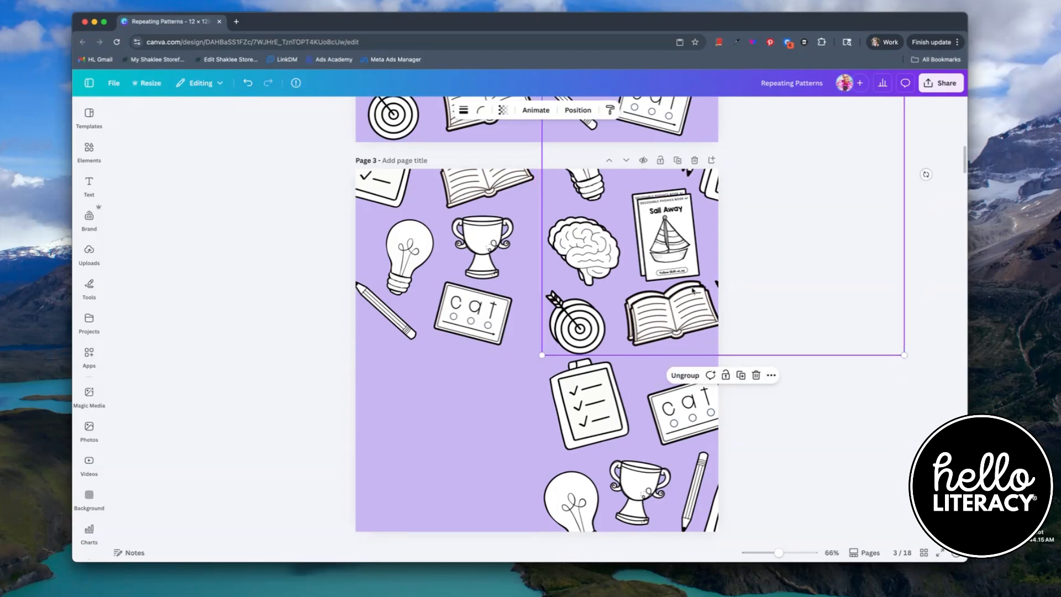
left_click_drag(669, 215, 311, 567)
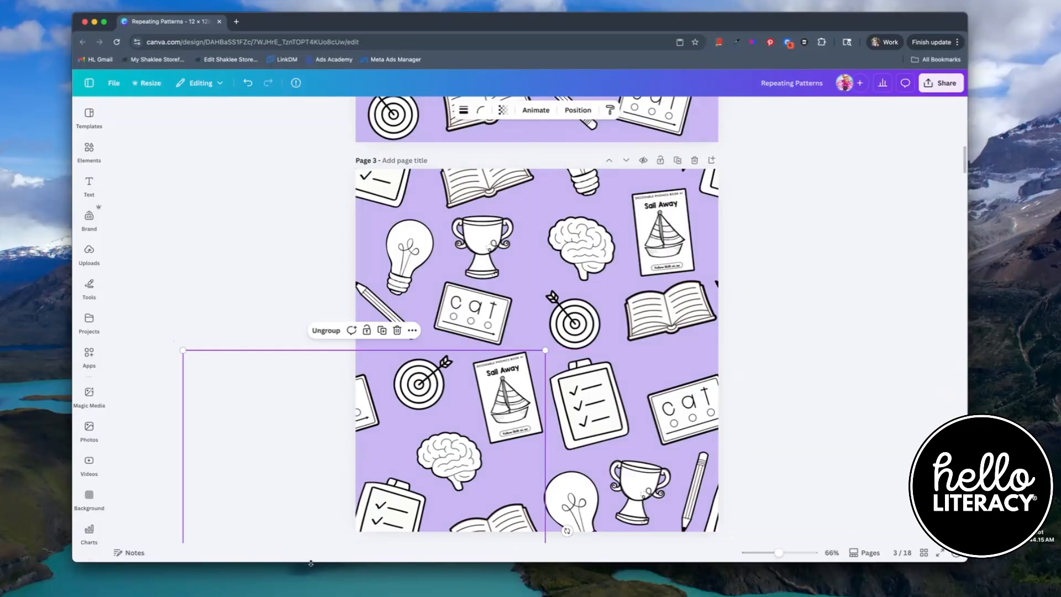
left_click(568, 316)
left_click(491, 426)
left_click_drag(492, 426, 484, 421)
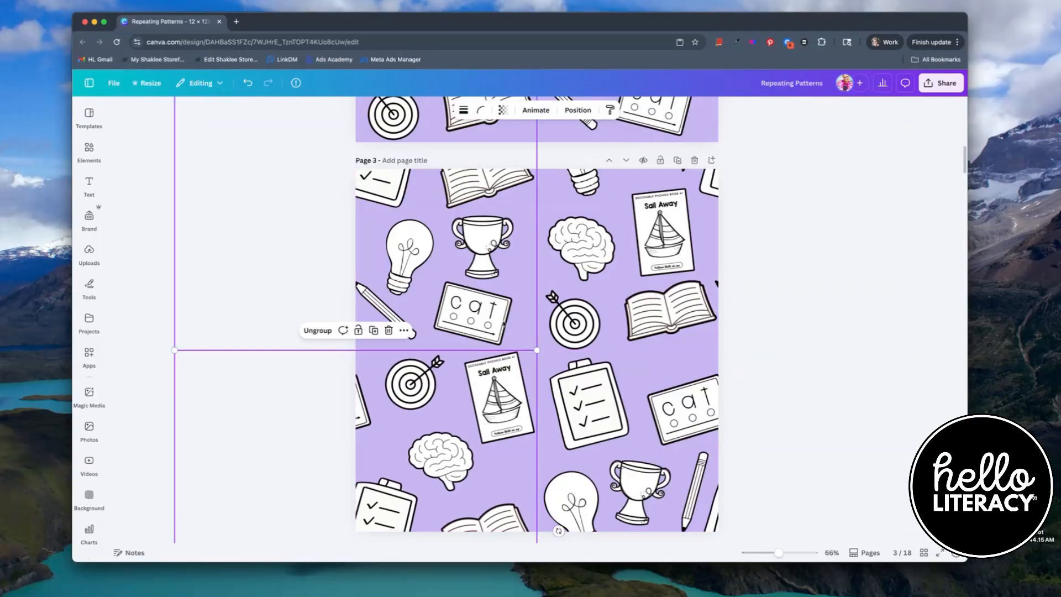
left_click_drag(517, 381, 515, 385)
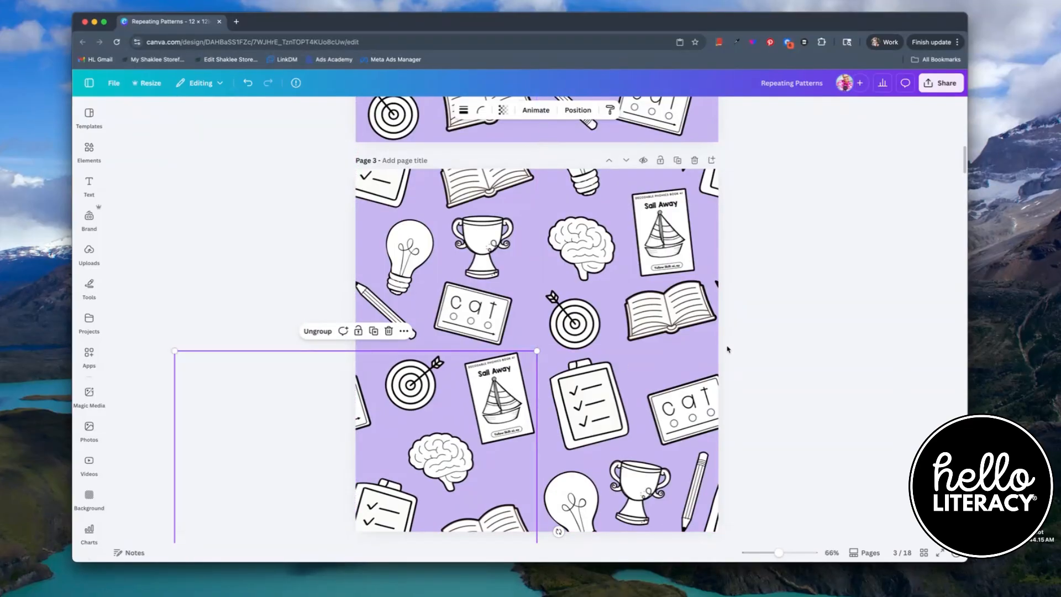
left_click(831, 326)
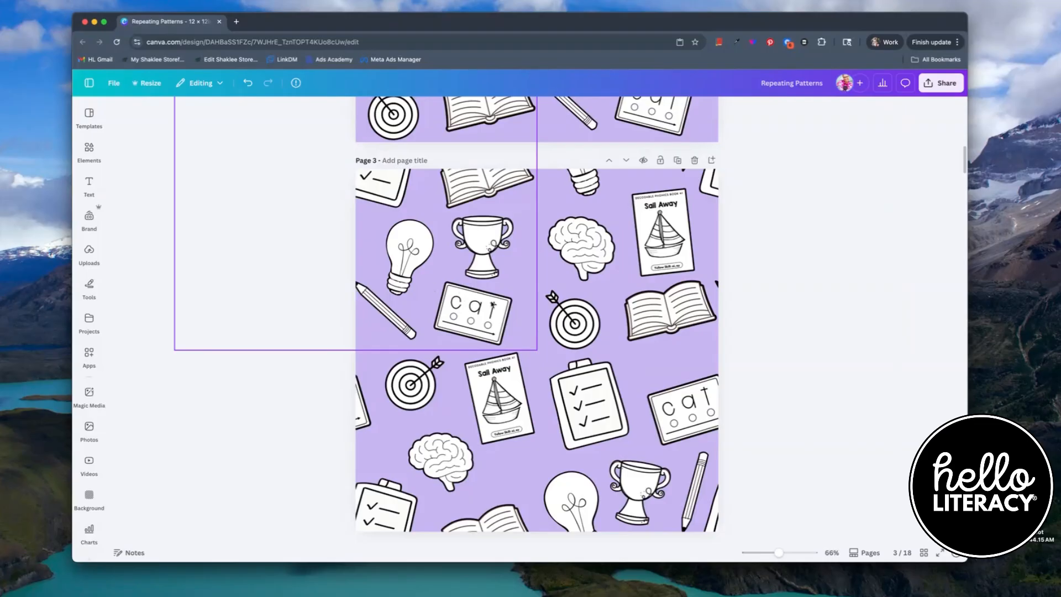
- Nudge individual clip art items near the tile's centre to even out the spacing between them
left_click(417, 264)
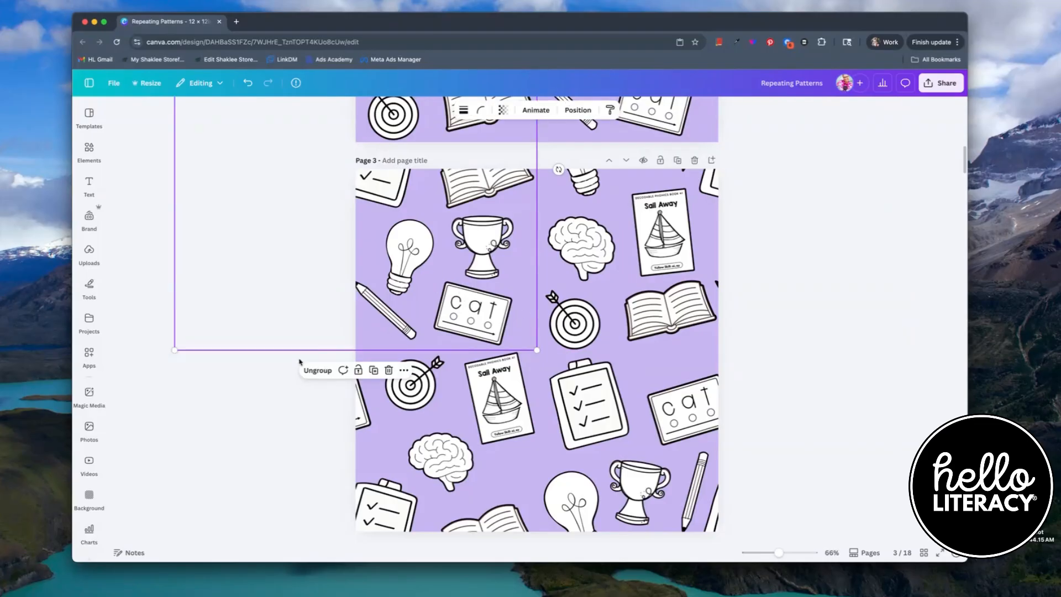
left_click_drag(261, 243, 624, 243)
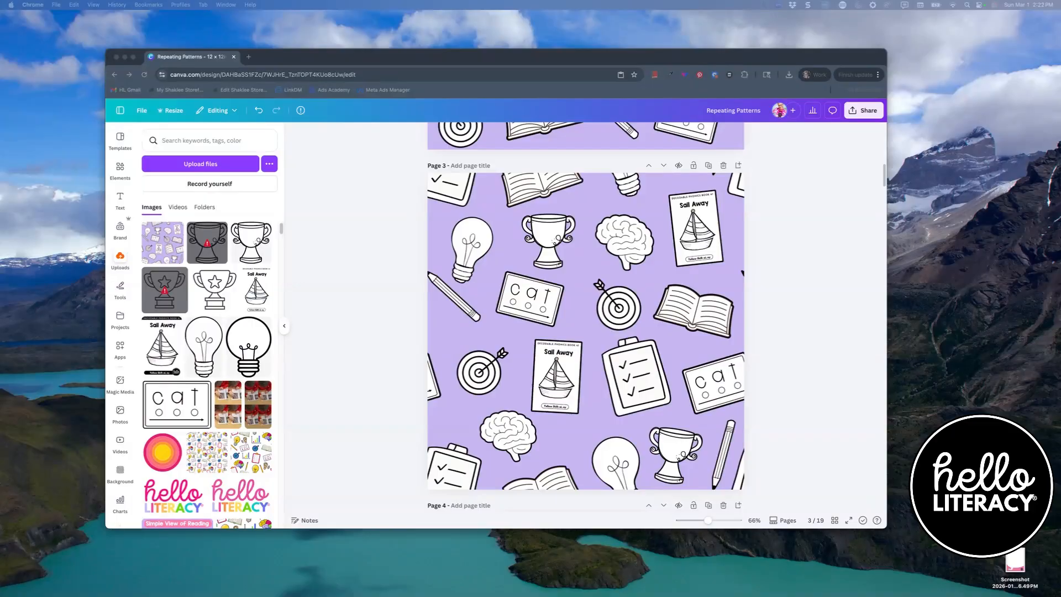
left_click(395, 249)
left_click(490, 239)
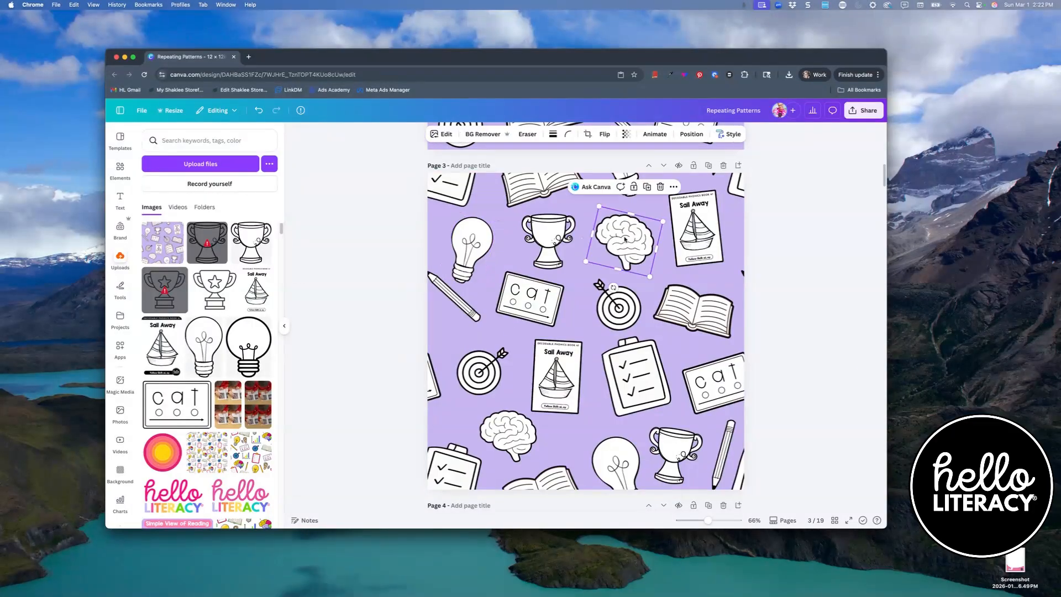
left_click(555, 387)
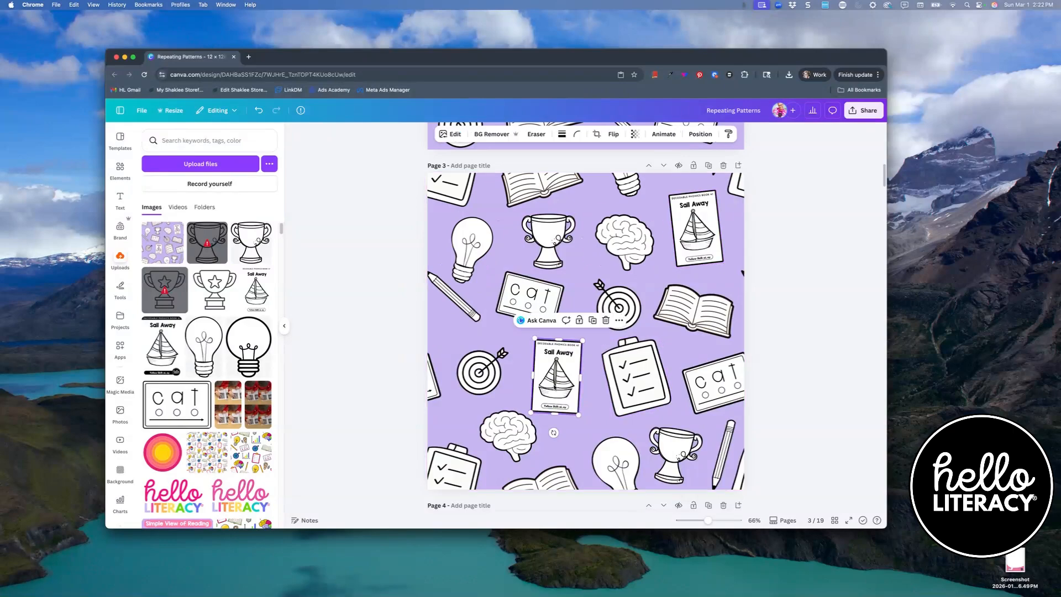
left_click_drag(556, 387, 542, 363)
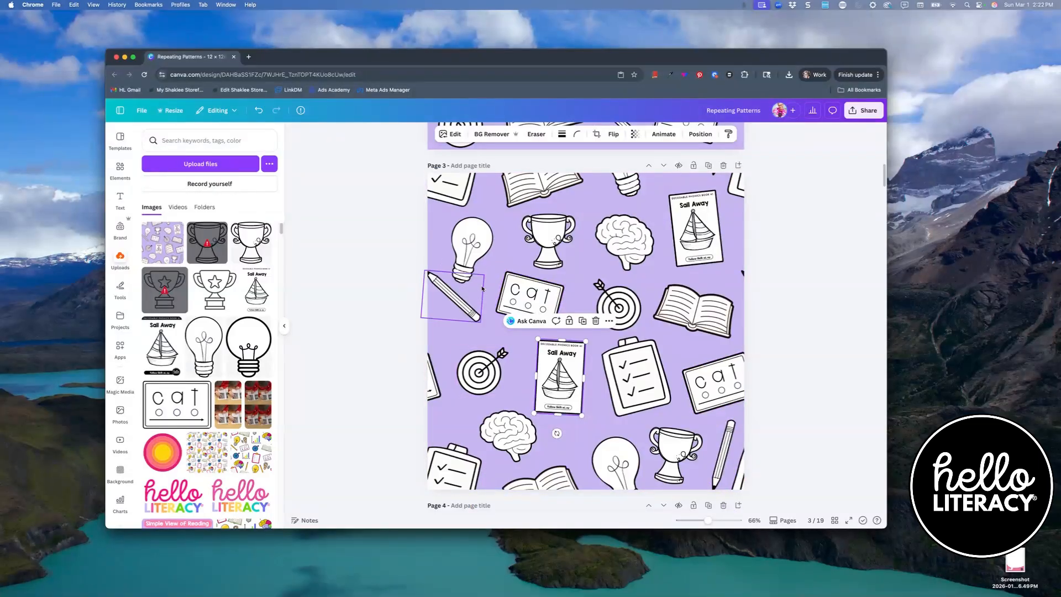
left_click_drag(472, 252, 481, 250)
left_click_drag(549, 239, 553, 240)
left_click_drag(553, 373, 555, 371)
left_click_drag(617, 305, 603, 303)
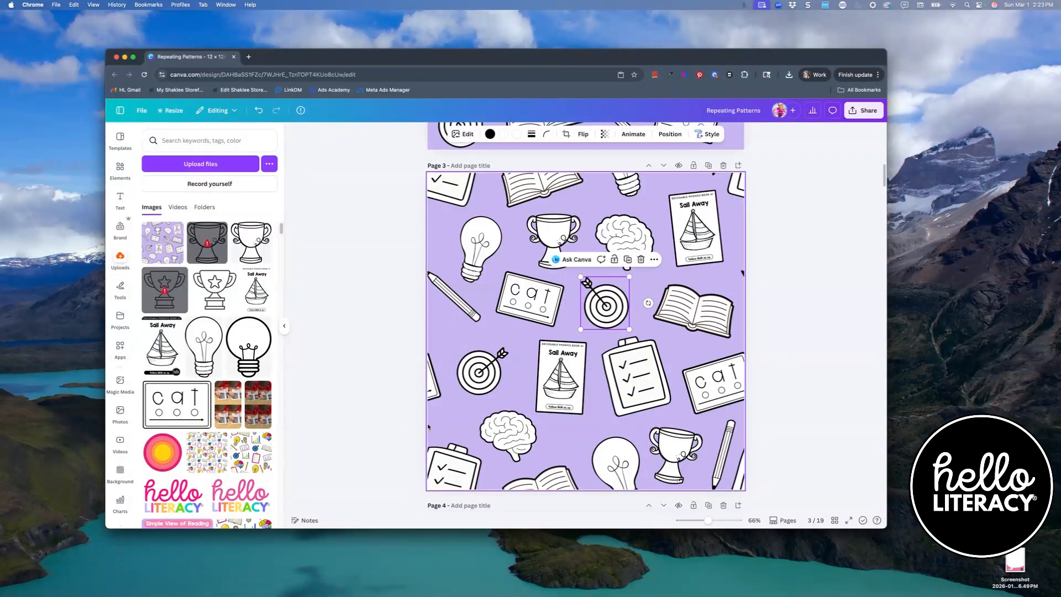
- Download only page 3 as a PNG image
left_click(864, 110)
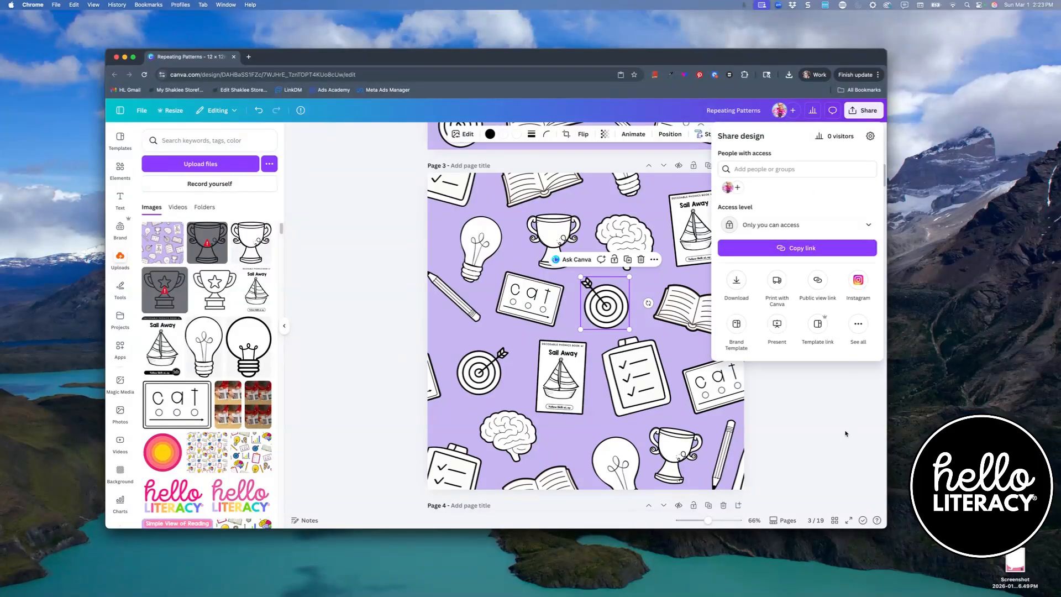
left_click(736, 279)
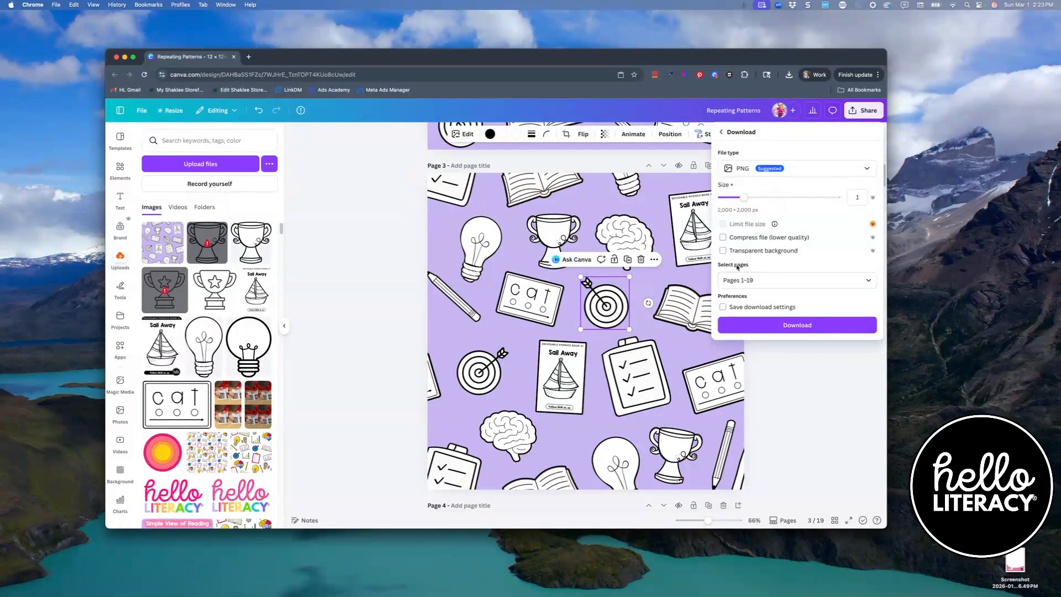
left_click(738, 279)
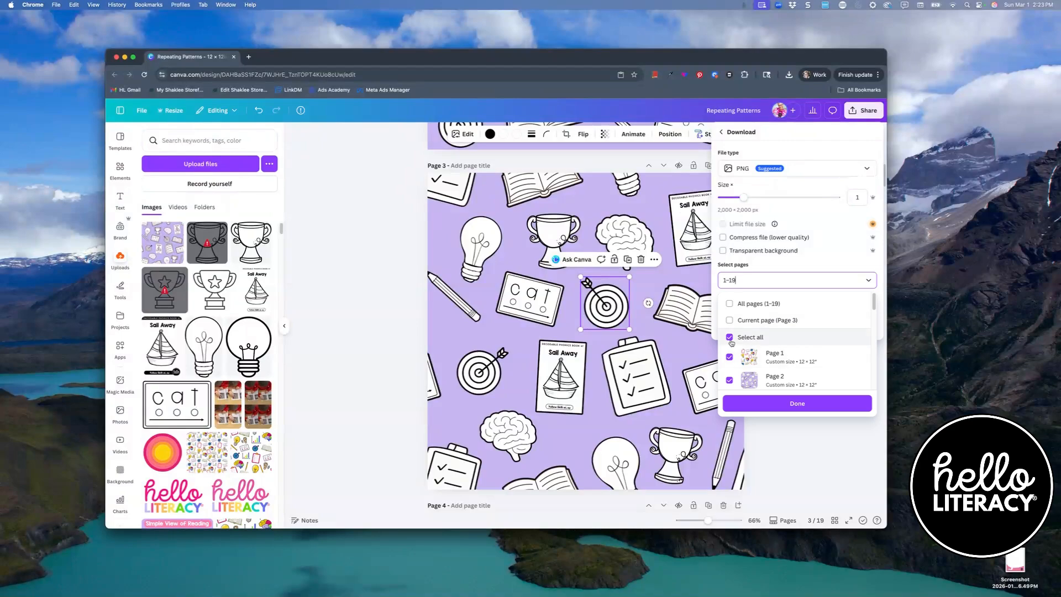
left_click(730, 337)
scroll(730, 353, "down", 1)
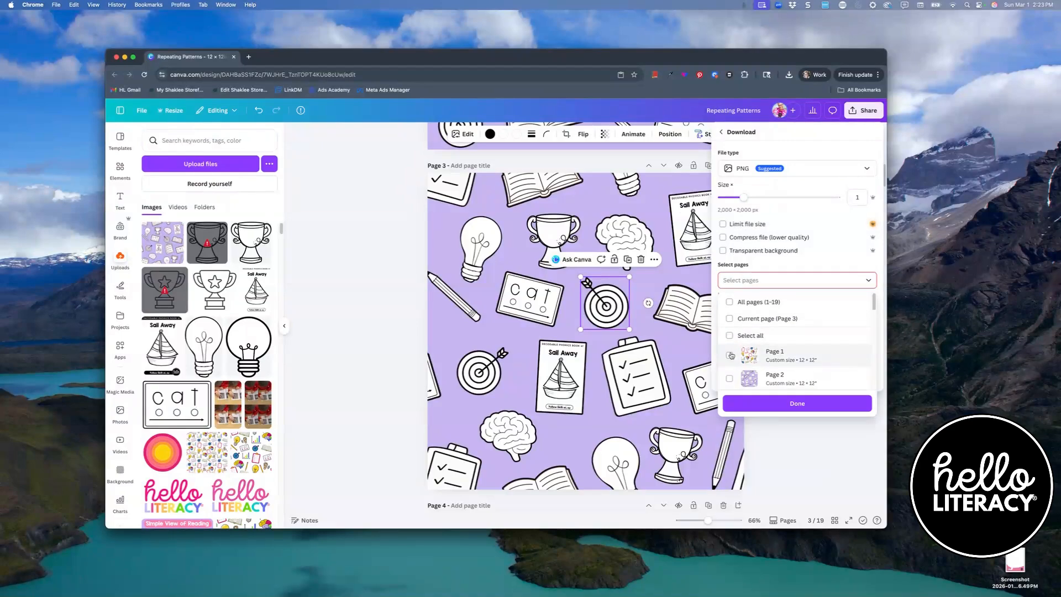
scroll(730, 357, "down", 2)
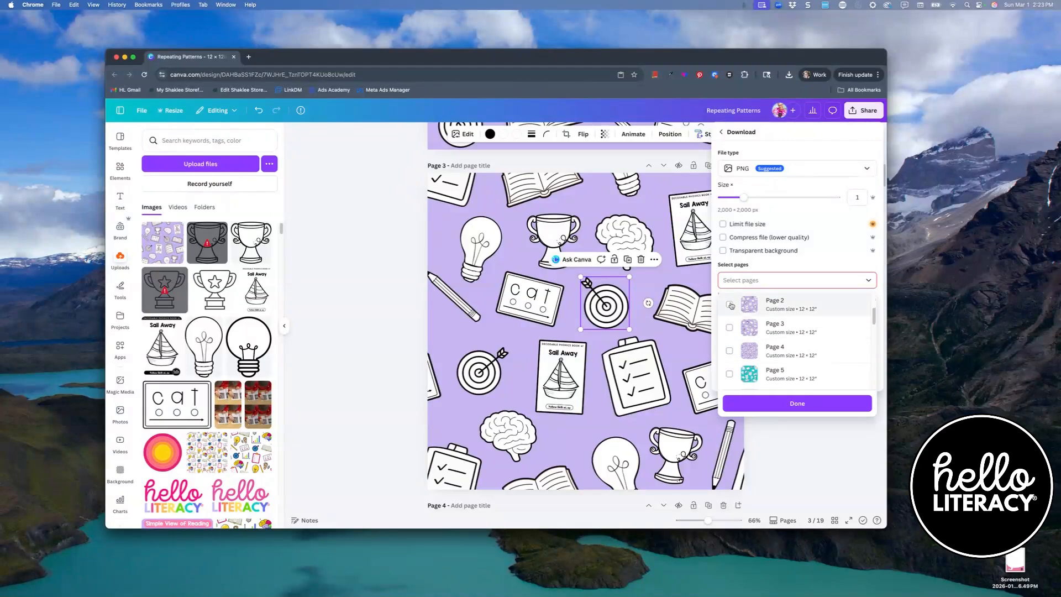
left_click(729, 327)
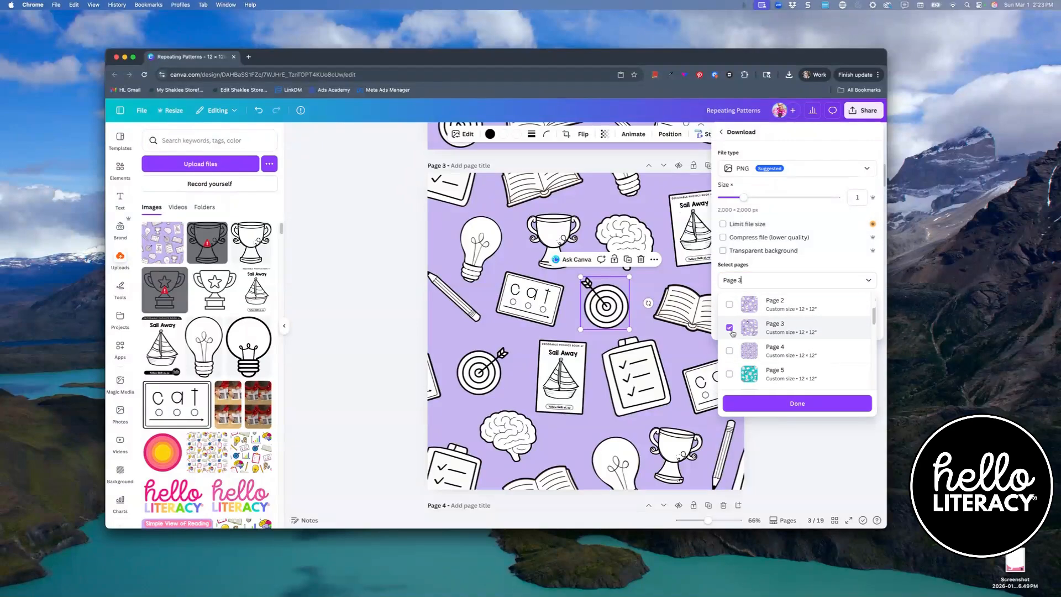
left_click(777, 406)
left_click(781, 328)
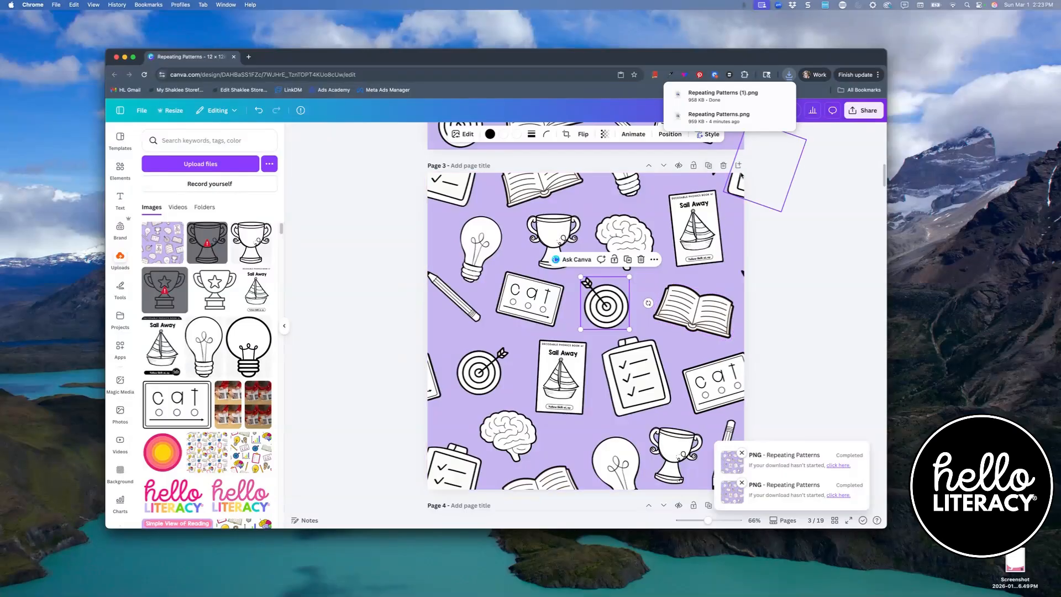
- Add a new page and place the uploaded pattern image in its upper-left quarter
left_click(739, 165)
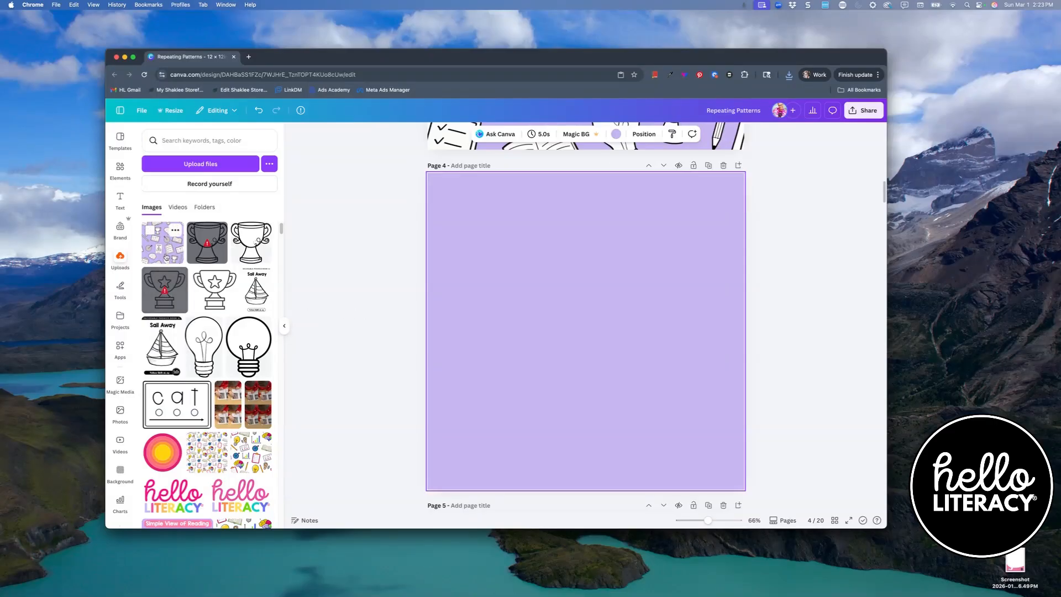
left_click_drag(157, 251, 504, 291)
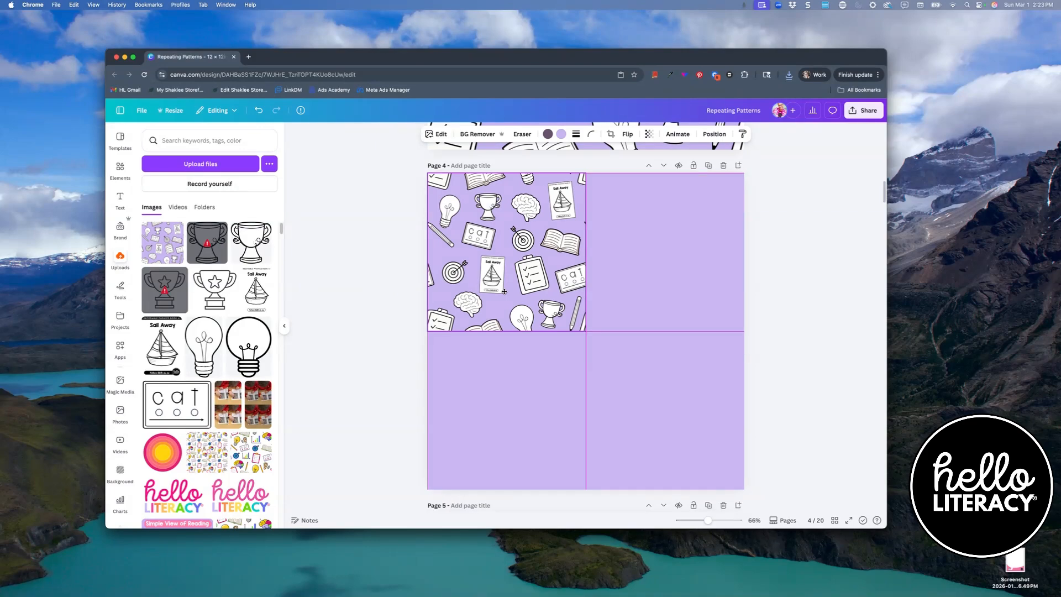
left_click_drag(504, 291, 505, 294)
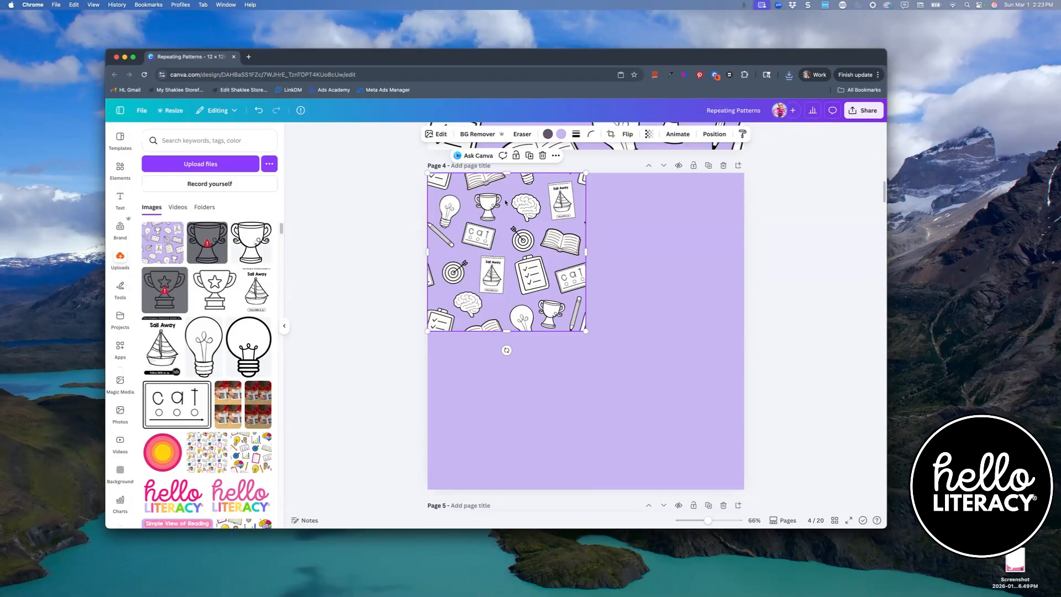
- Duplicate the pattern image to fill all four quarters of page 4
left_click(530, 155)
left_click_drag(510, 247, 660, 242)
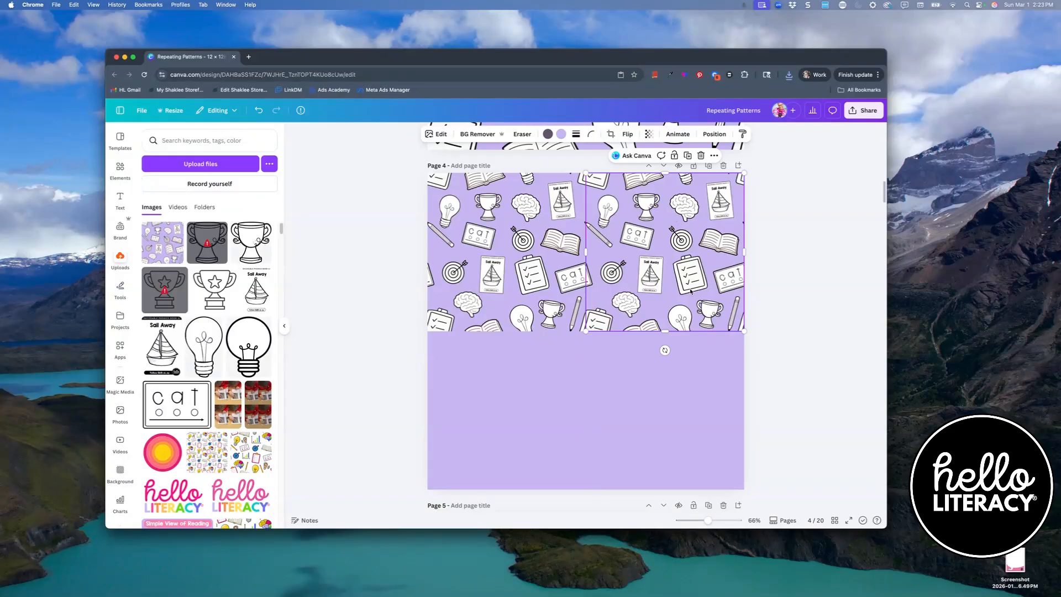
left_click(688, 156)
left_click_drag(651, 243, 515, 372)
left_click(688, 313)
left_click(381, 286)
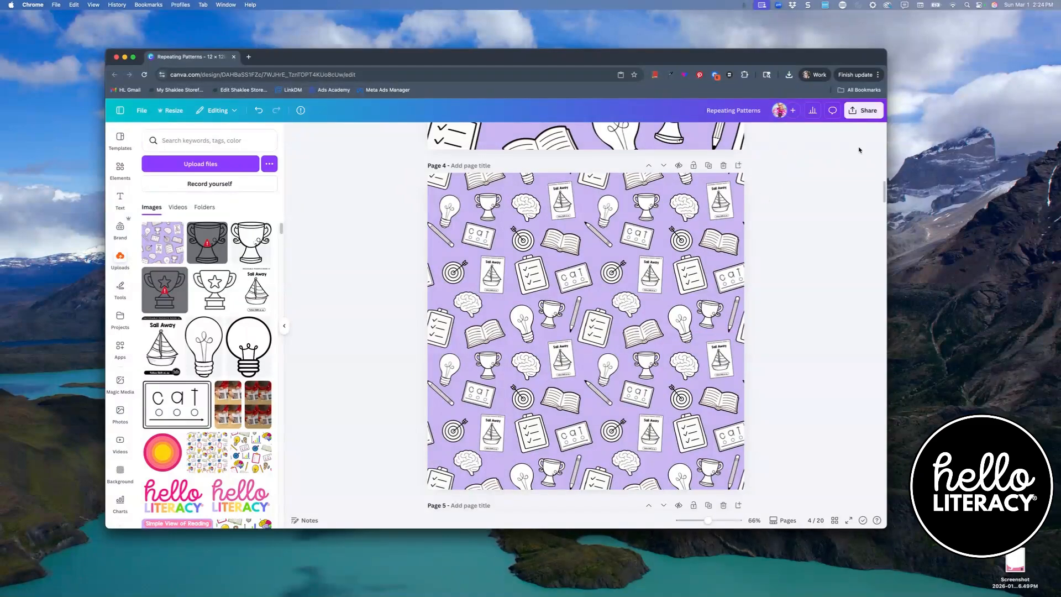
- Download all pages except page 4 as PNG files
left_click(864, 110)
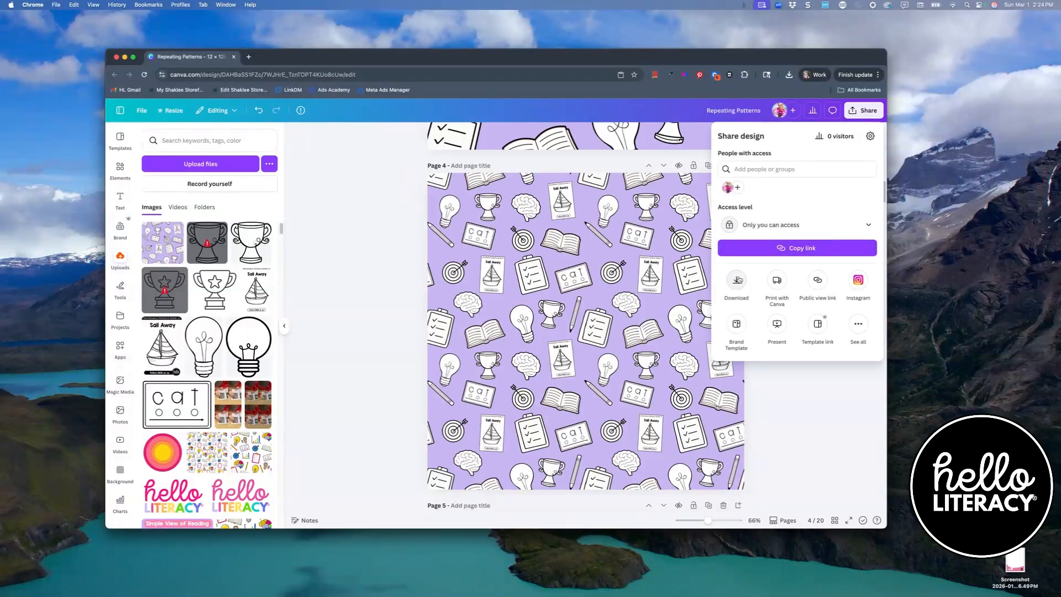
left_click(737, 279)
left_click(752, 282)
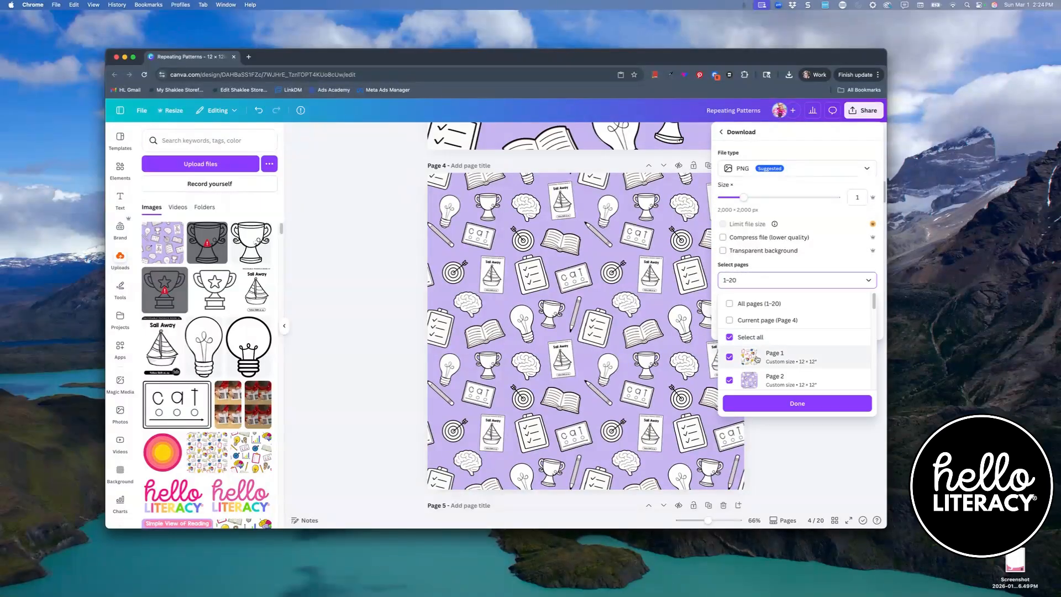
scroll(757, 358, "down", 3)
left_click(730, 356)
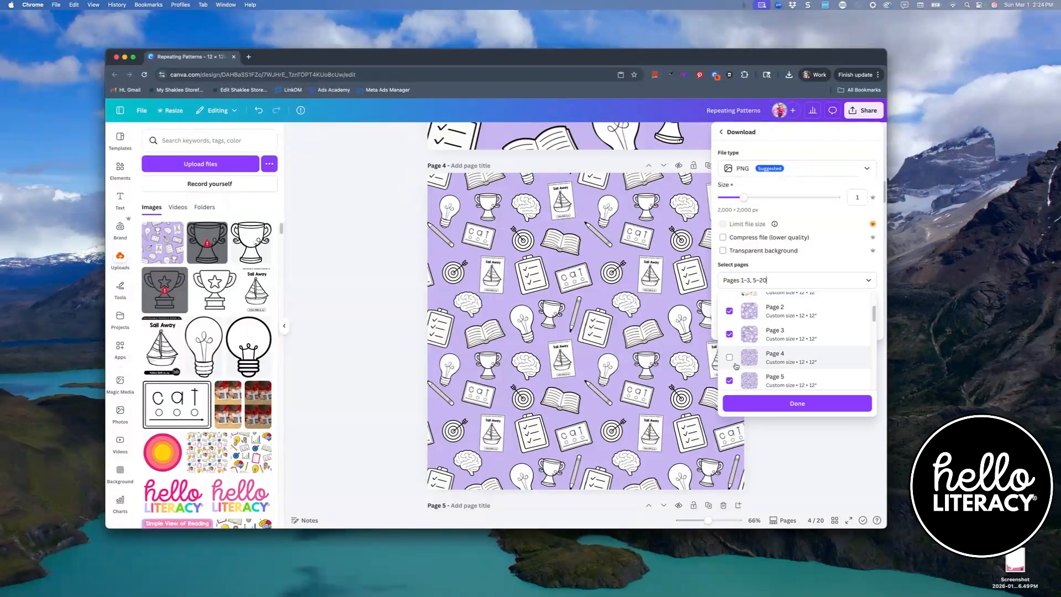
left_click(772, 402)
left_click(789, 327)
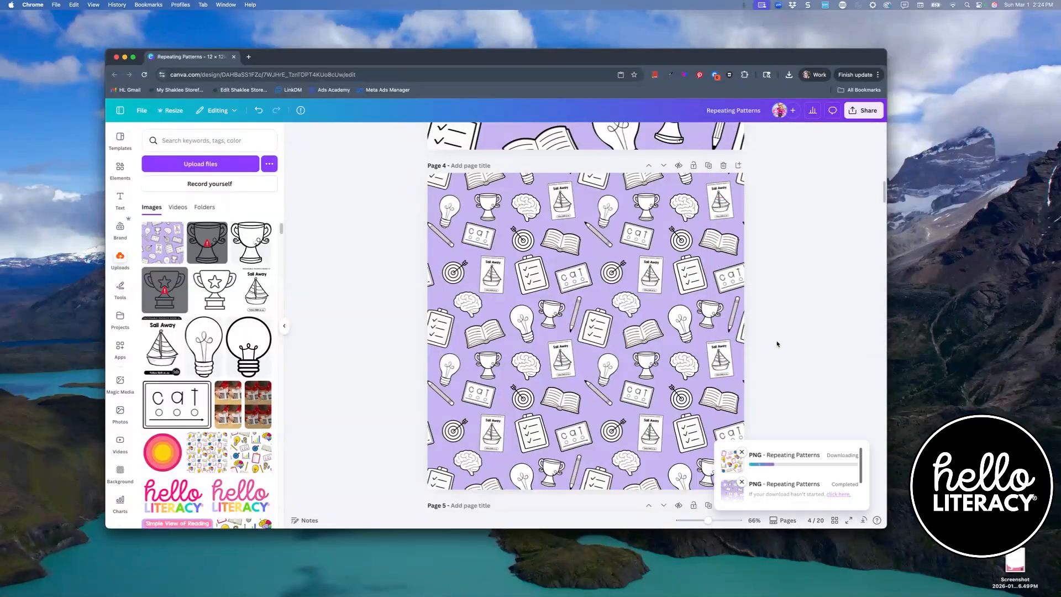
- Add a new blank page and extract the downloaded Repeating Patterns.zip archive in Finder
left_click(738, 165)
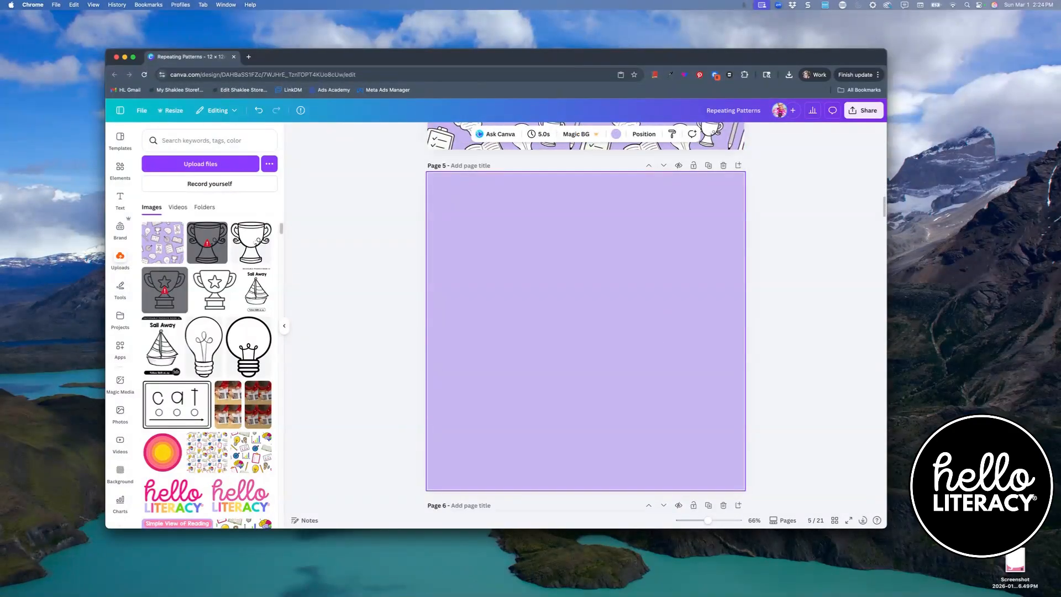
key("super+Tab")
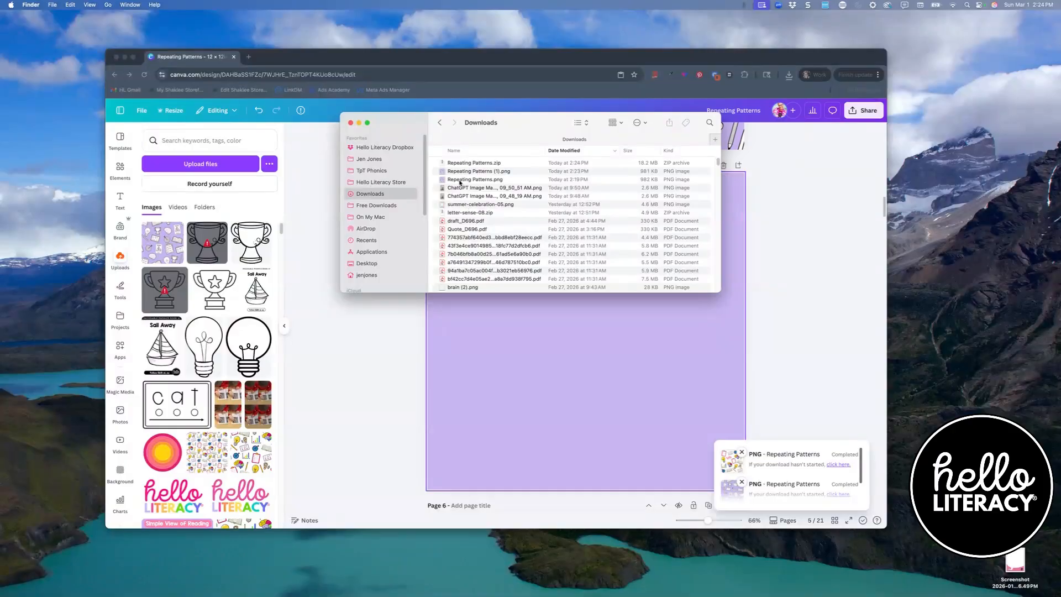
double_click(458, 163)
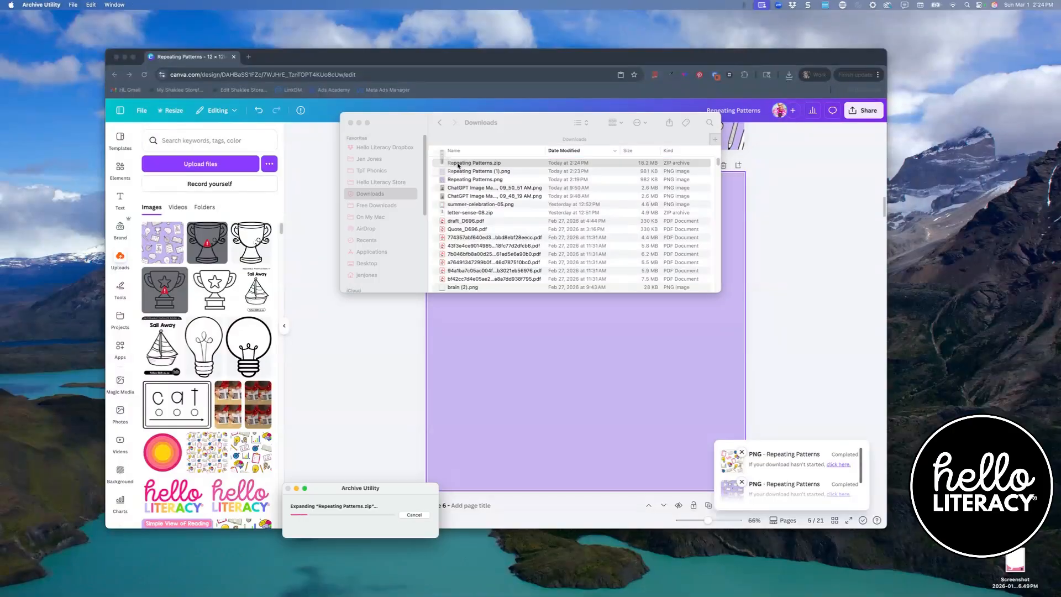
double_click(473, 163)
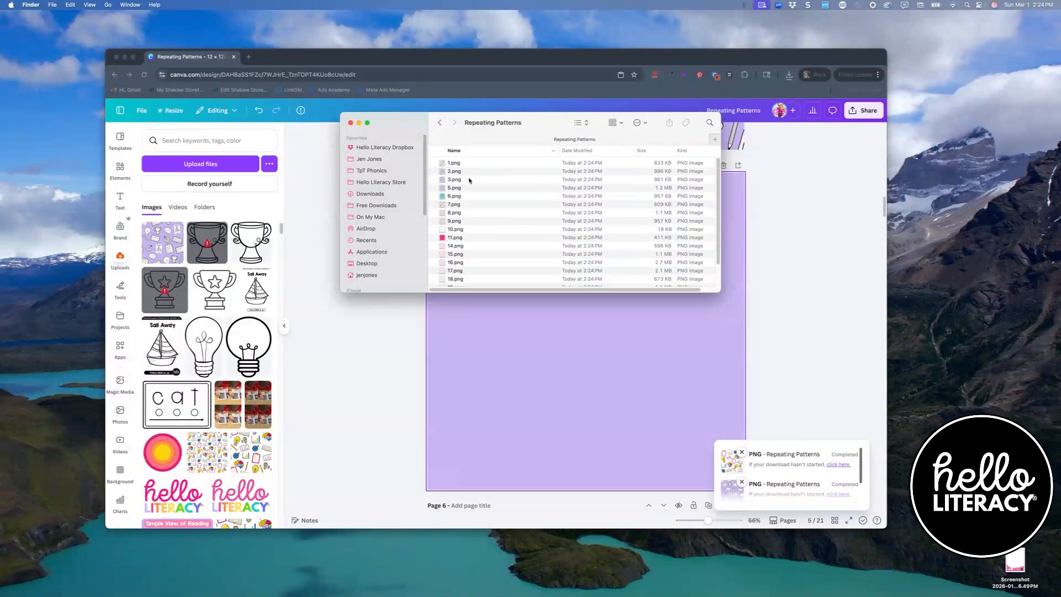
- Upload 3.png from the extracted folder and place it on page 5
left_click_drag(454, 179, 215, 320)
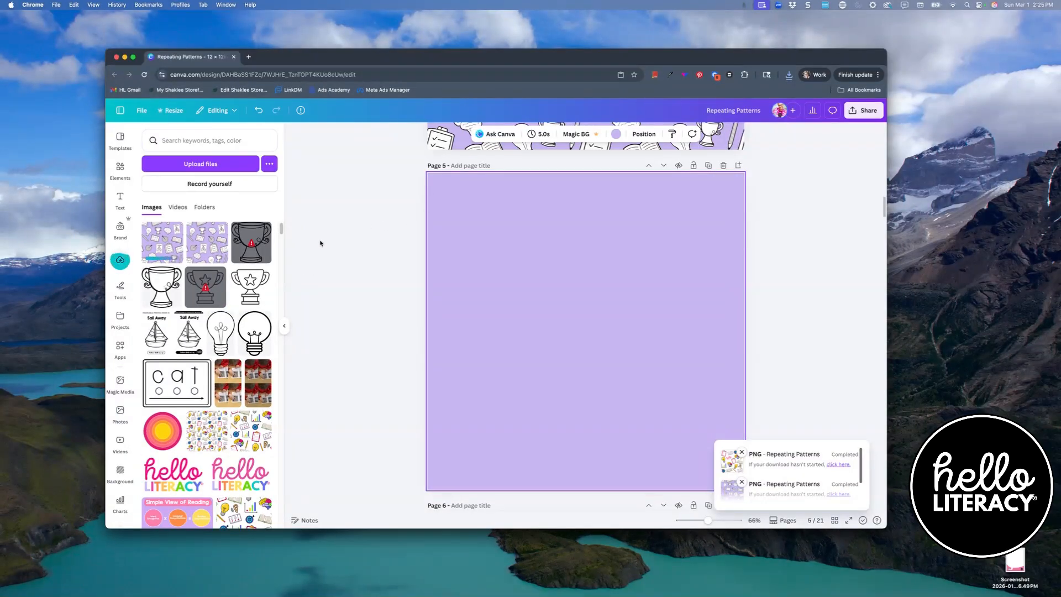
mouse_move(251, 236)
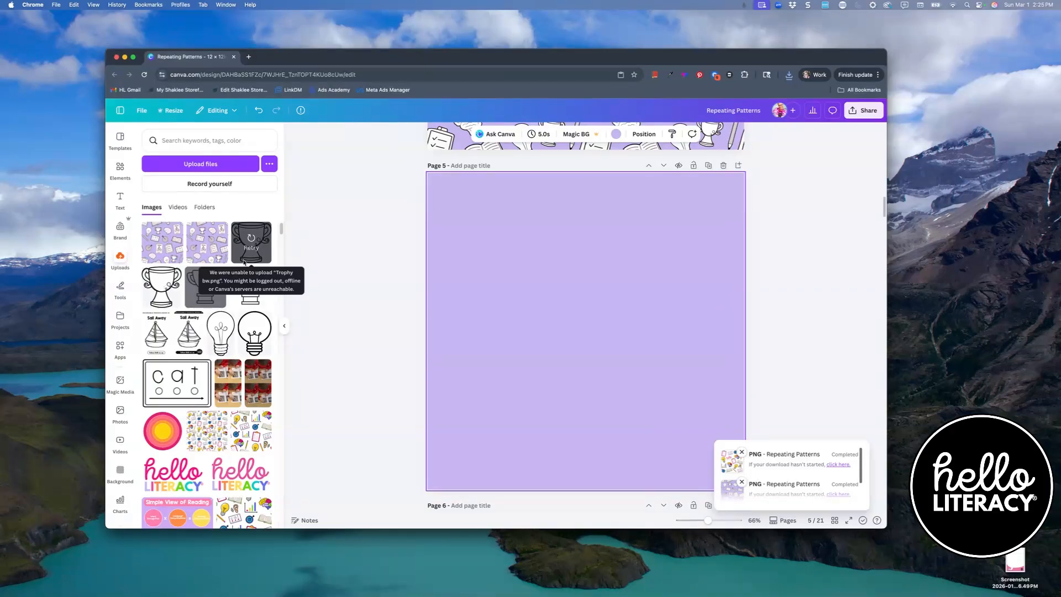
left_click(153, 246)
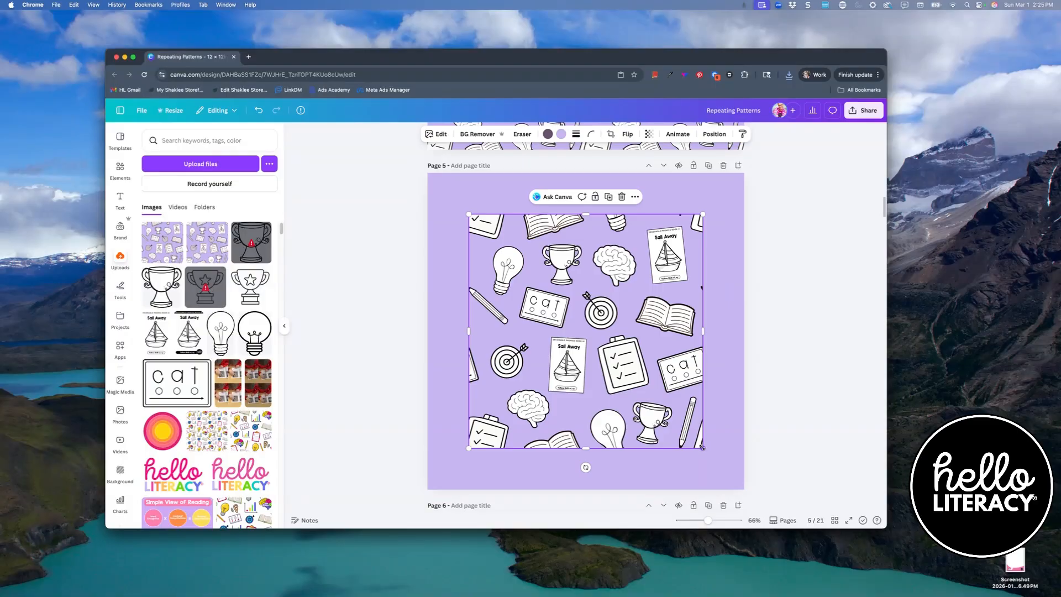
- Shrink the placed pattern image on page 5 and delete it
left_click_drag(701, 447, 591, 336)
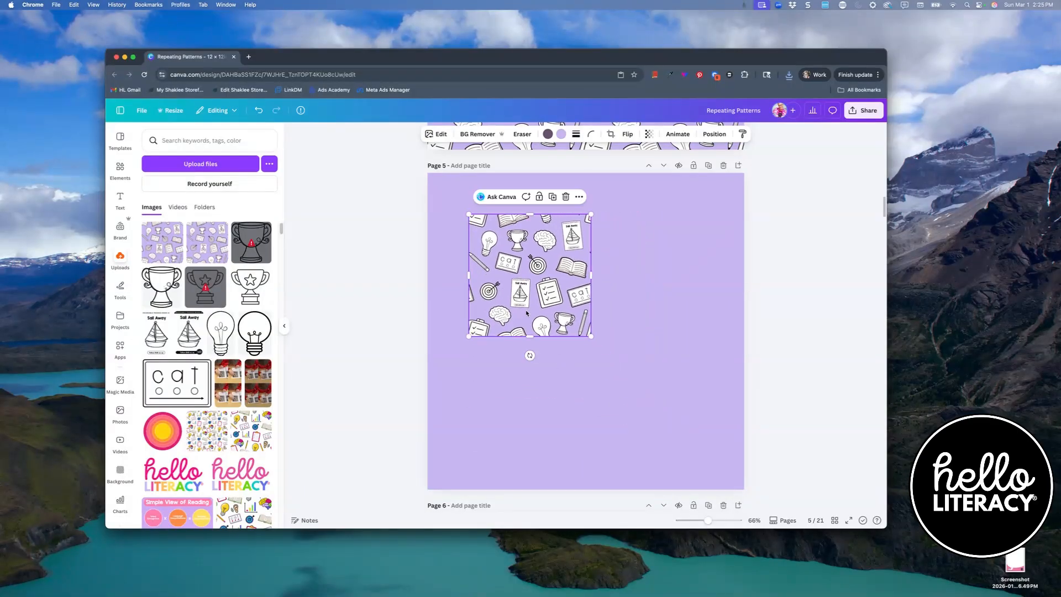
key("Delete")
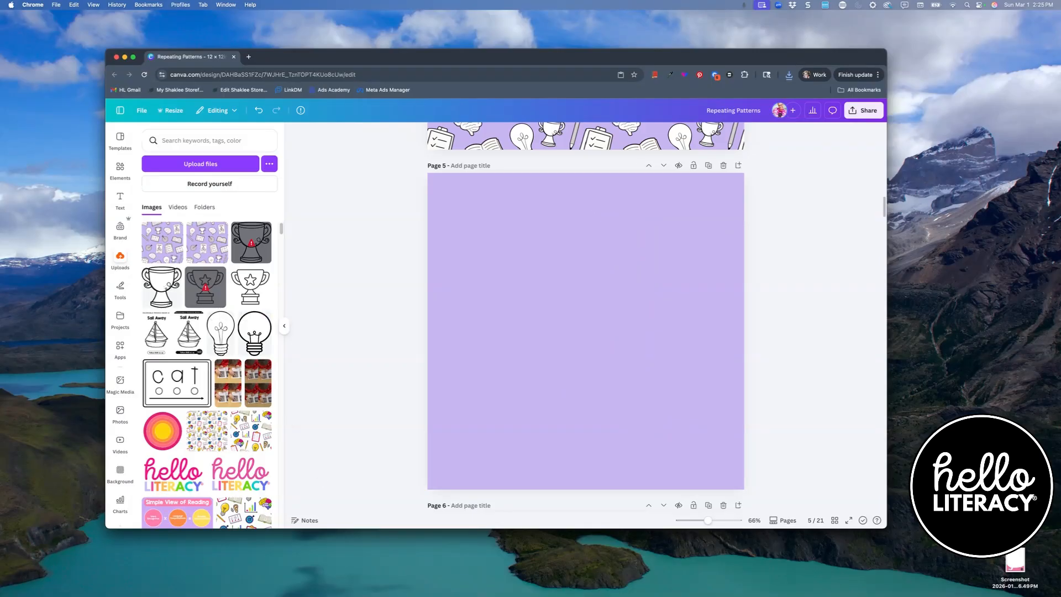
- Upload another downloaded pattern PNG from the extracted folder and place it on page 5
key("super+Tab")
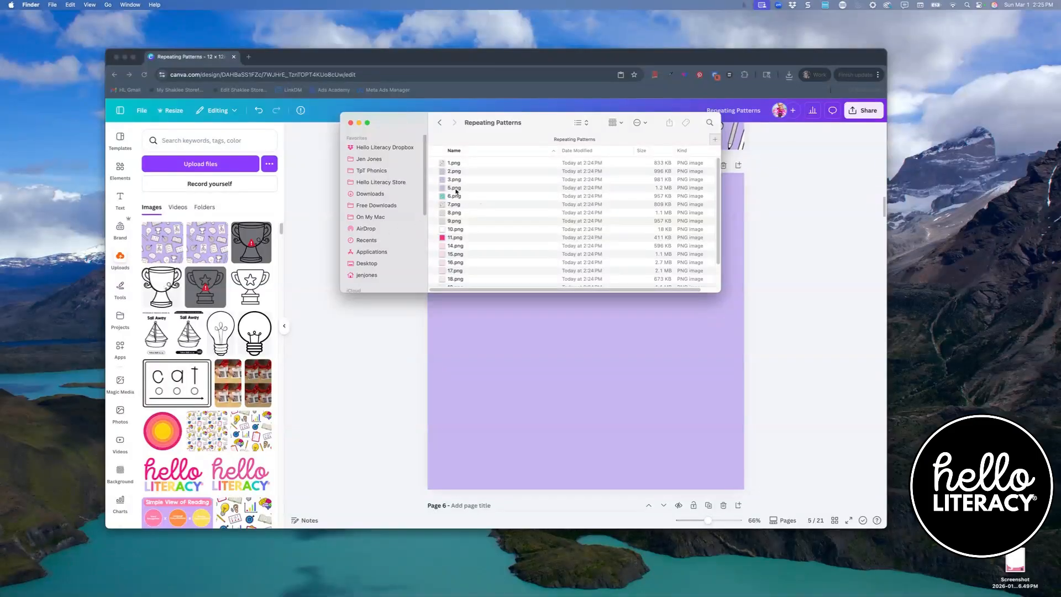
left_click_drag(462, 193, 205, 279)
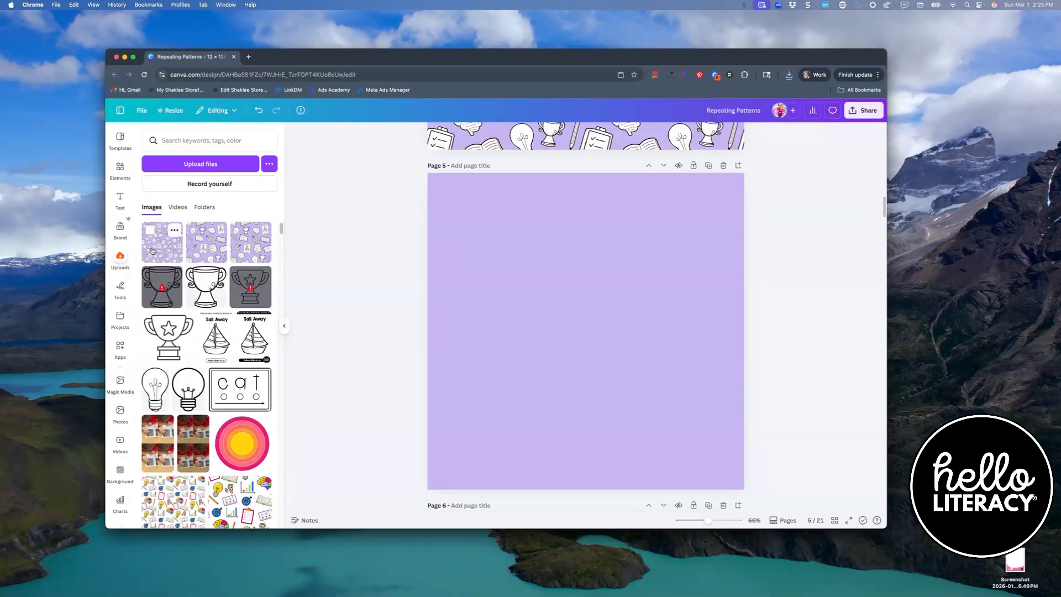
left_click_drag(152, 252, 544, 313)
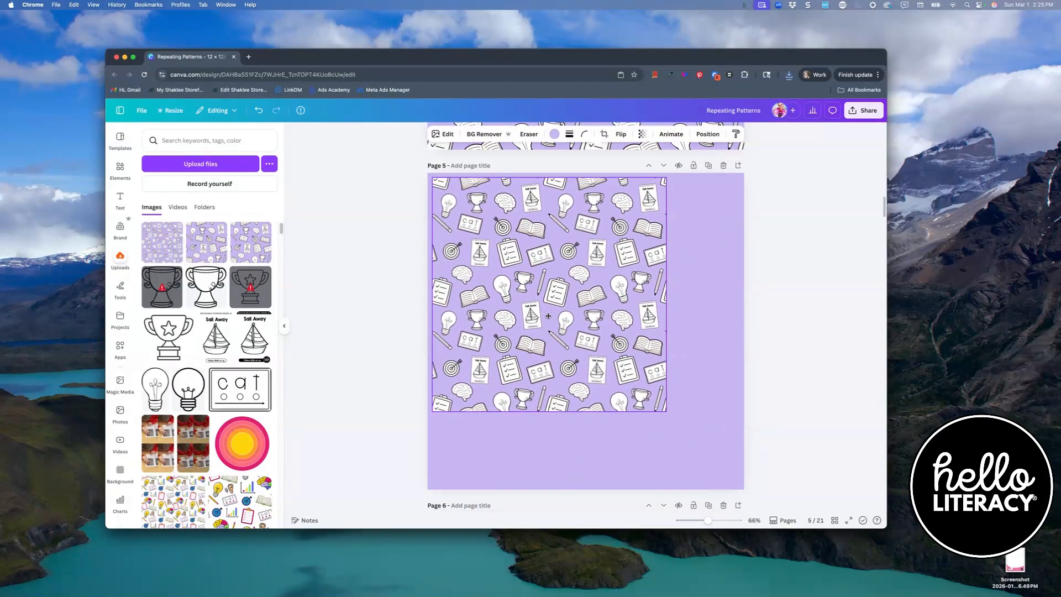
- Scale the pattern image to a quarter of page 5 and duplicate it to fill all four quarters
left_click_drag(662, 407, 579, 341)
left_click_drag(512, 240, 518, 375)
left_click(687, 155)
left_click(688, 314)
left_click(375, 305)
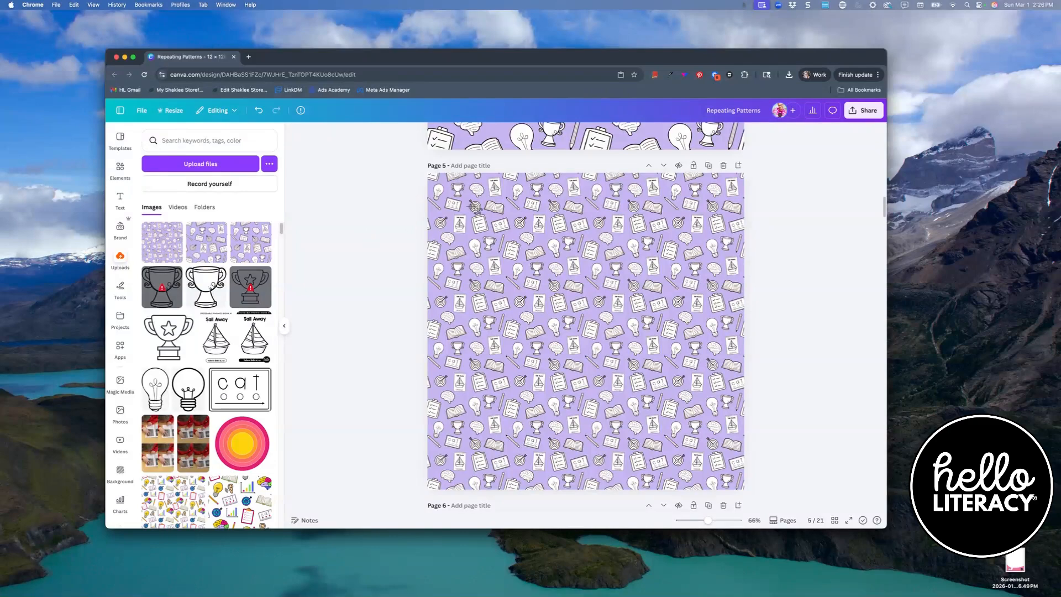
left_click_drag(445, 193, 582, 453)
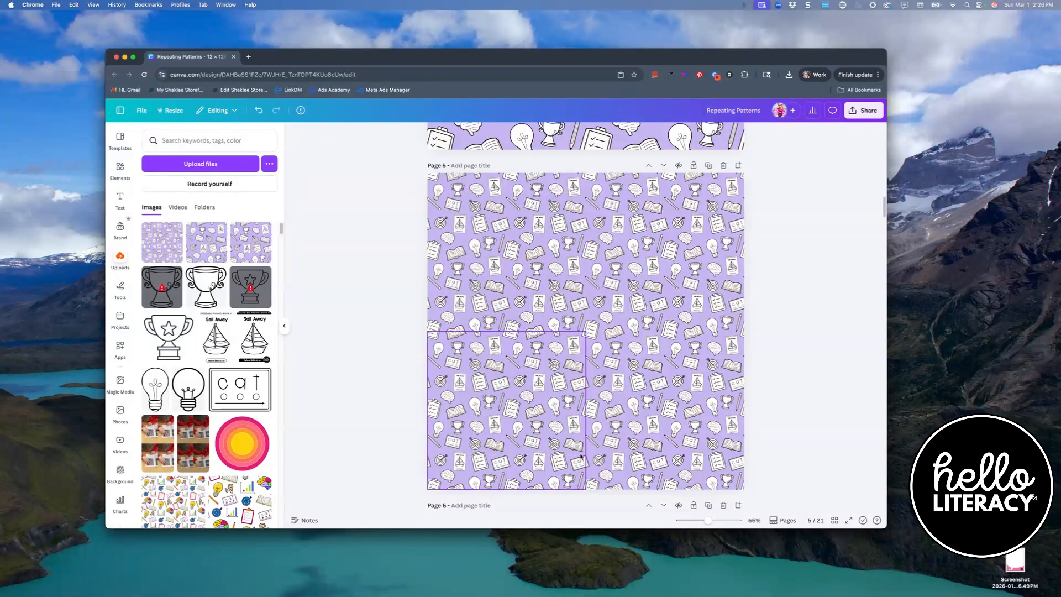